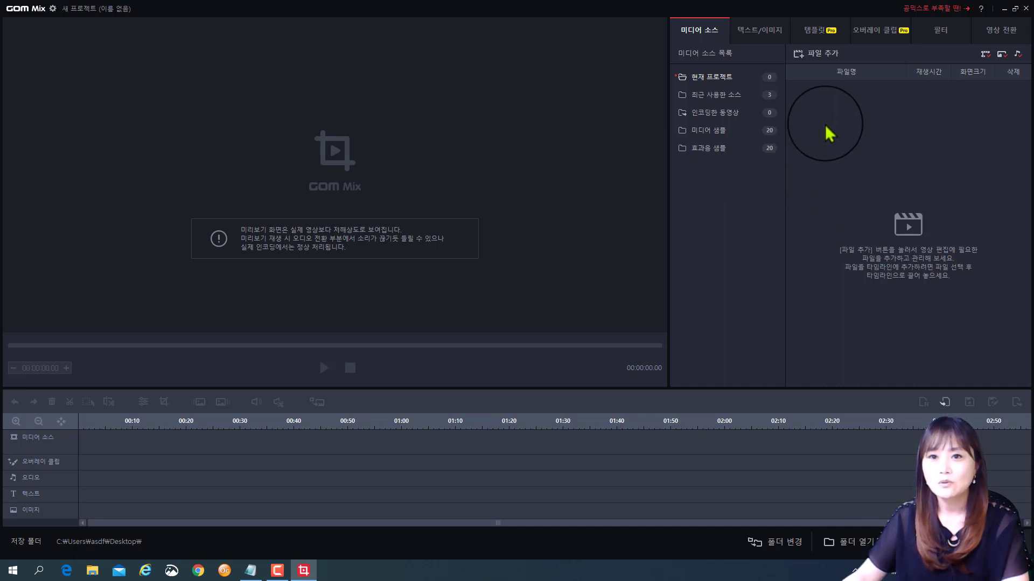
Import 얼굴동그랗게.mp4 from the desktop and place it at the start of the media source track
{"action": "left_click", "coordinate": [823, 55]}
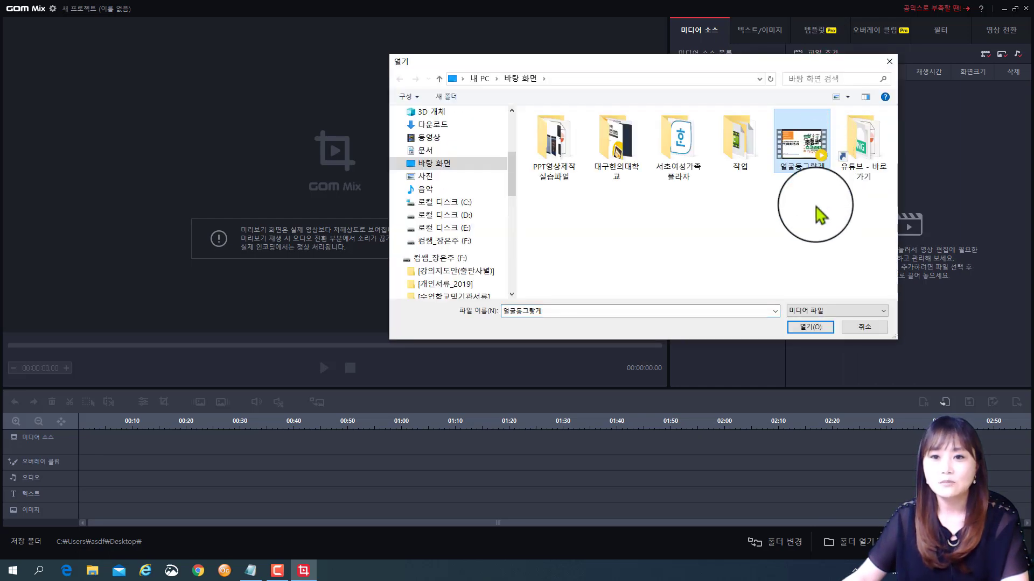
{"action": "left_click", "coordinate": [810, 327]}
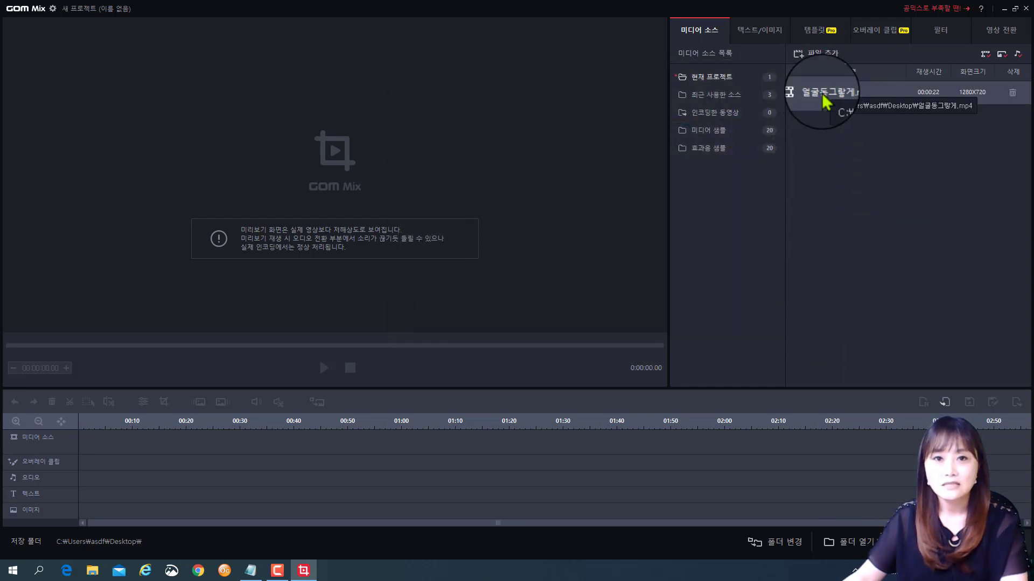
{"action": "left_click_drag", "start_coordinate": [823, 100], "coordinate": [542, 459]}
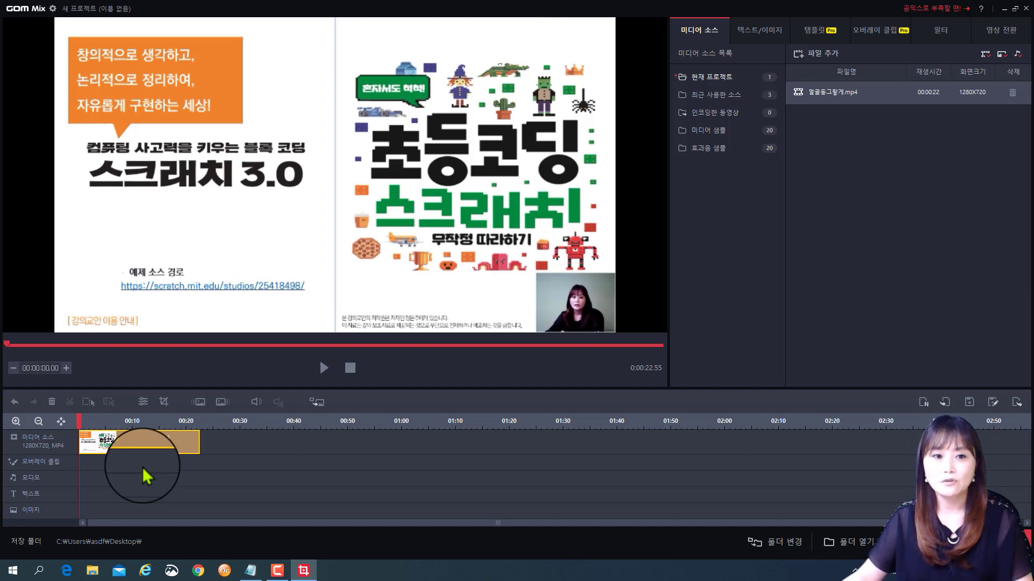
Preview the clip by playing and pausing it twice, and scrub the playhead to 00:00:18.50
{"action": "key", "text": "space"}
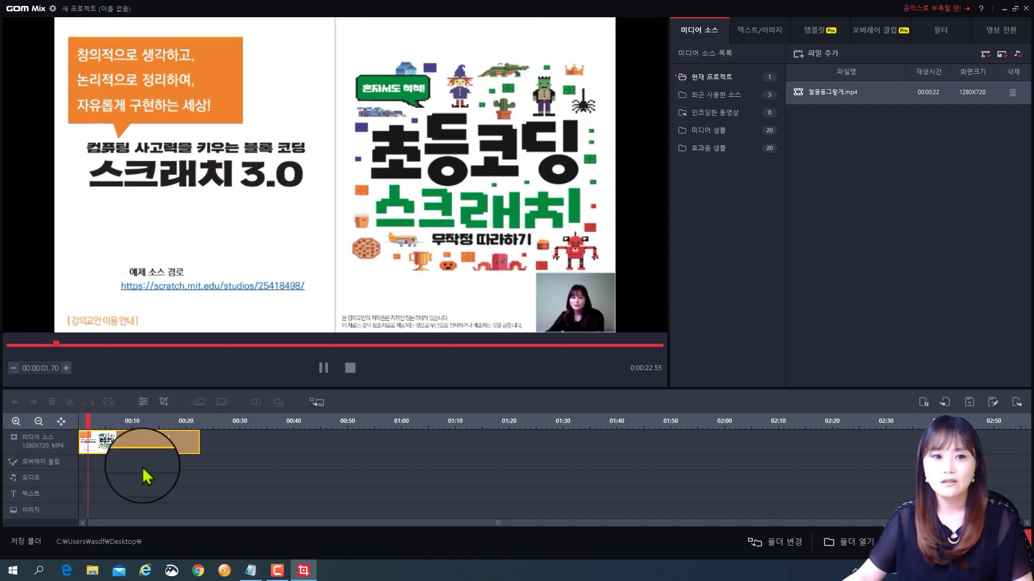
{"action": "key", "text": "space"}
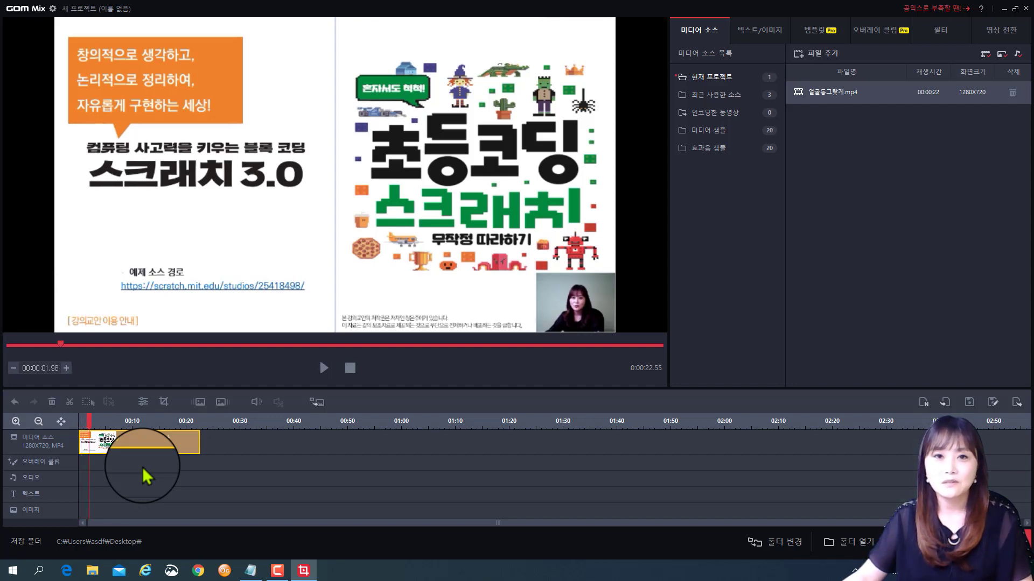
{"action": "key", "text": "space"}
{"action": "key", "text": "space"}
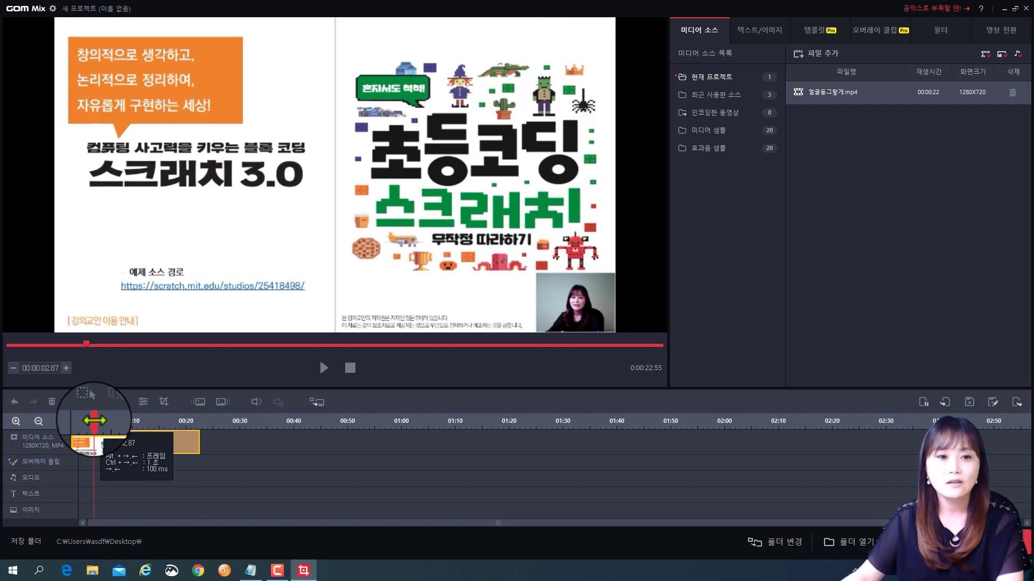
{"action": "left_click_drag", "start_coordinate": [95, 420], "coordinate": [178, 424]}
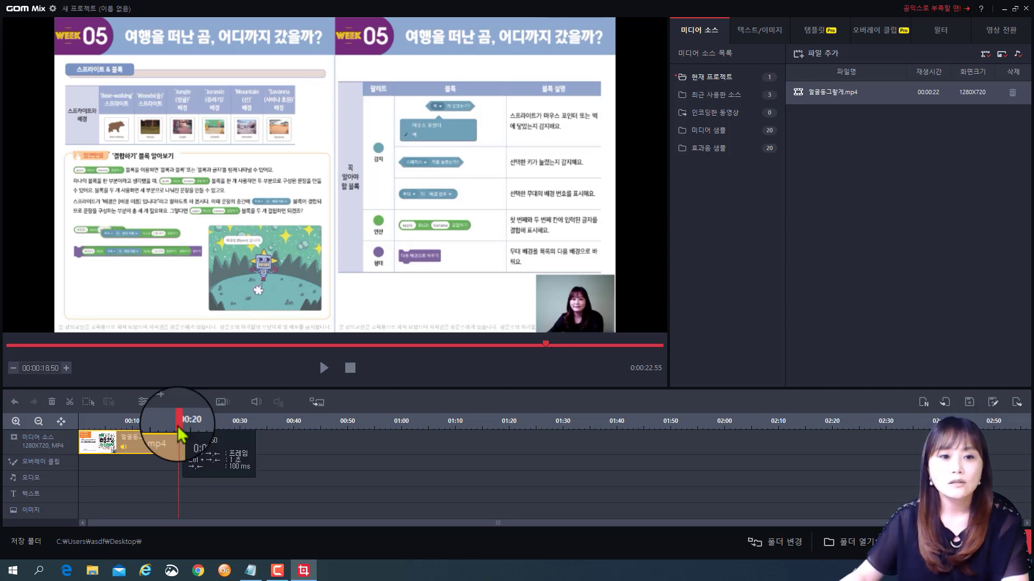
Split the video clip at 00:00:09.70 and again at 00:00:16.20
{"action": "left_click_drag", "start_coordinate": [179, 430], "coordinate": [132, 428]}
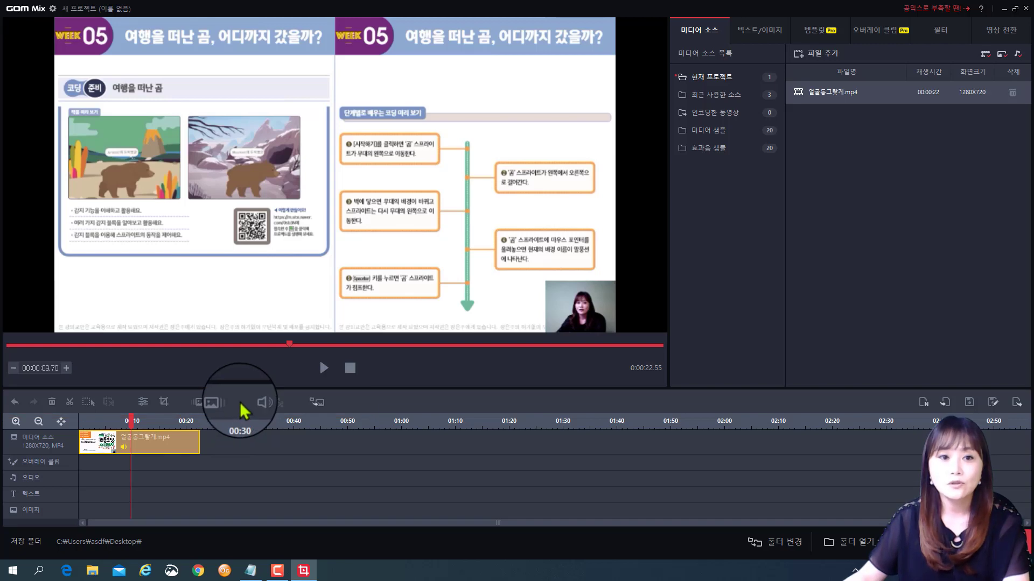
{"action": "left_click", "coordinate": [70, 408]}
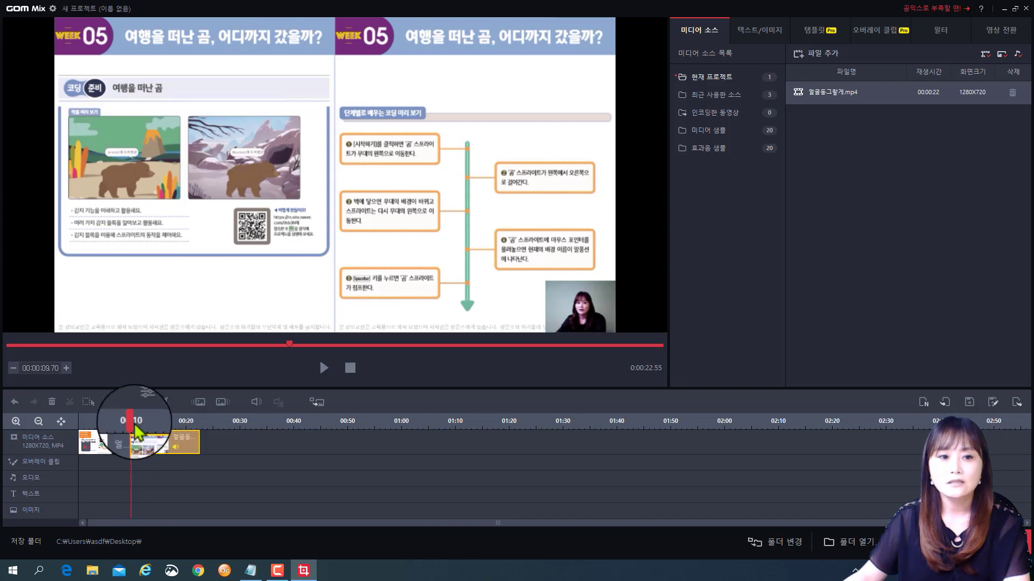
{"action": "left_click_drag", "start_coordinate": [131, 421], "coordinate": [165, 423]}
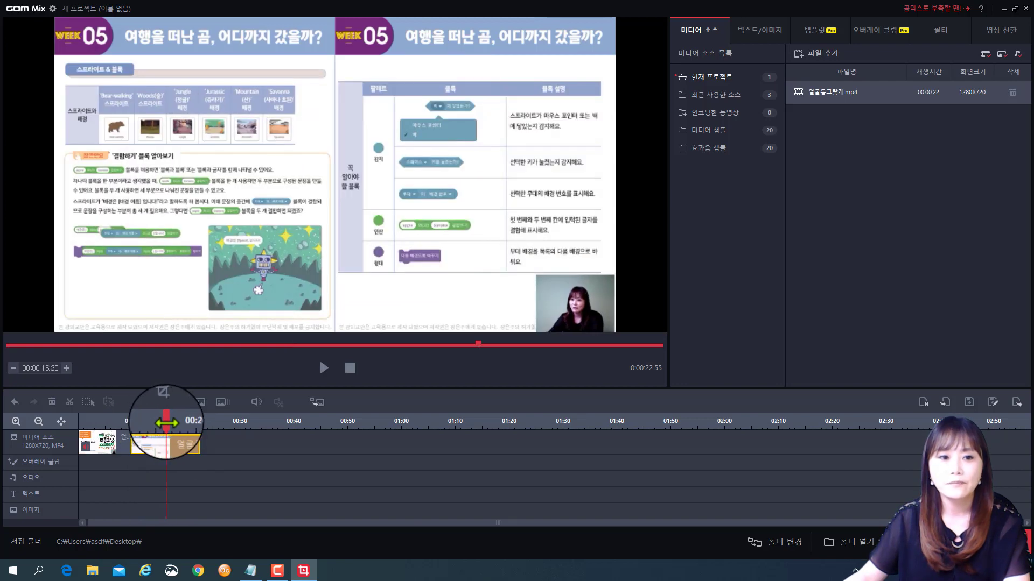
{"action": "left_click", "coordinate": [72, 413]}
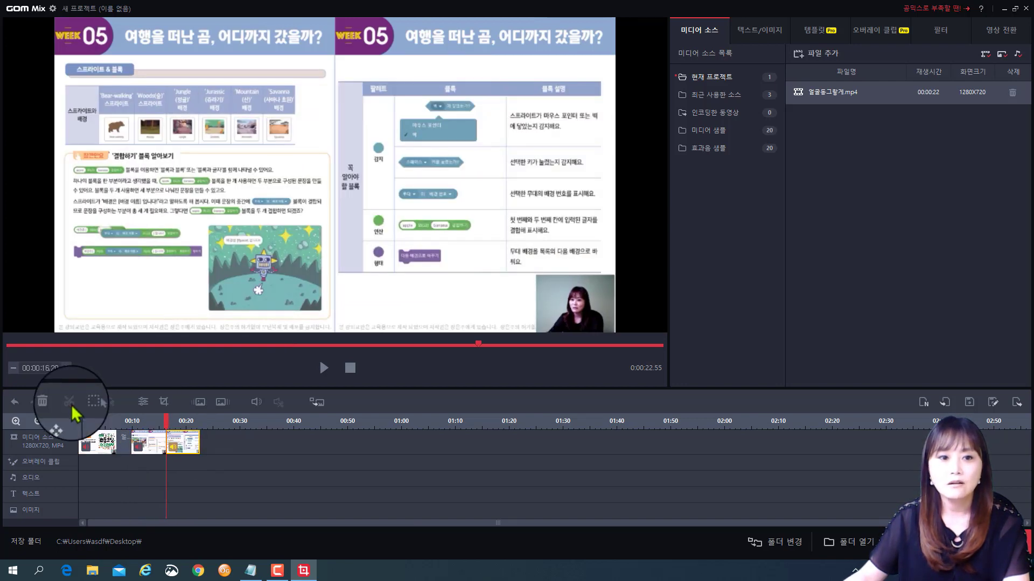
Delete the middle segment of the split video clip from the timeline
{"action": "left_click", "coordinate": [164, 440]}
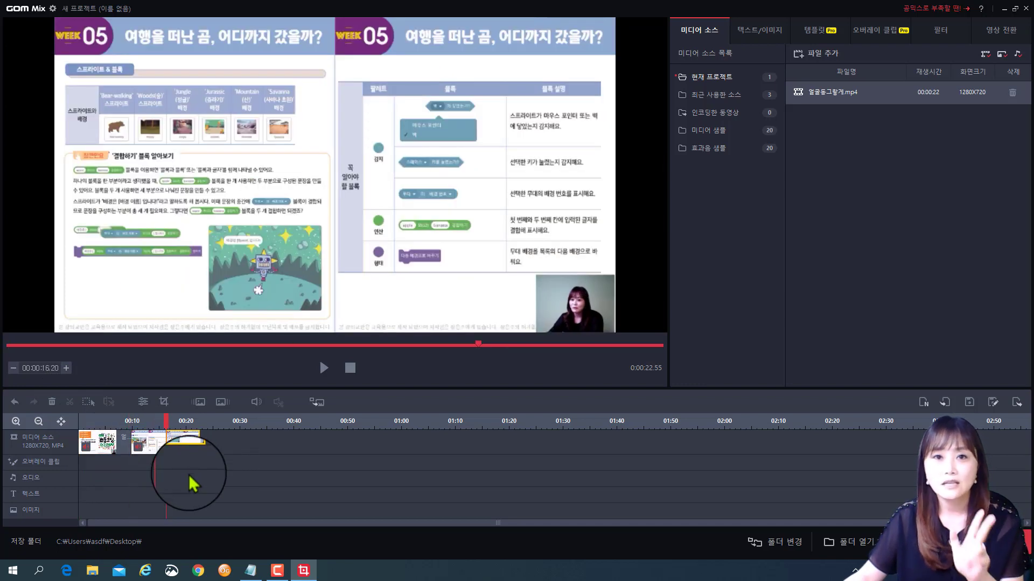
{"action": "left_click", "coordinate": [146, 451]}
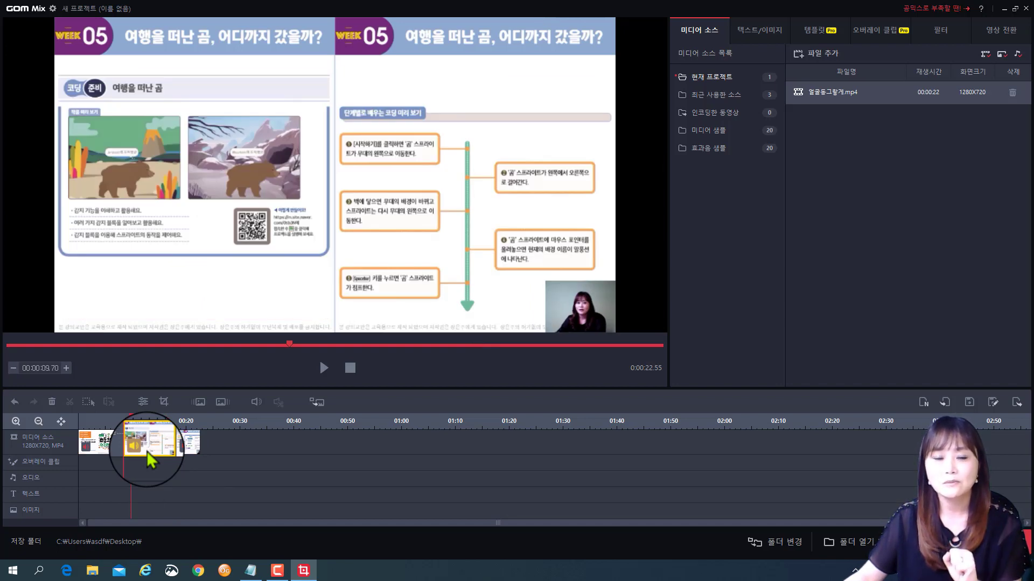
{"action": "left_click", "coordinate": [51, 408]}
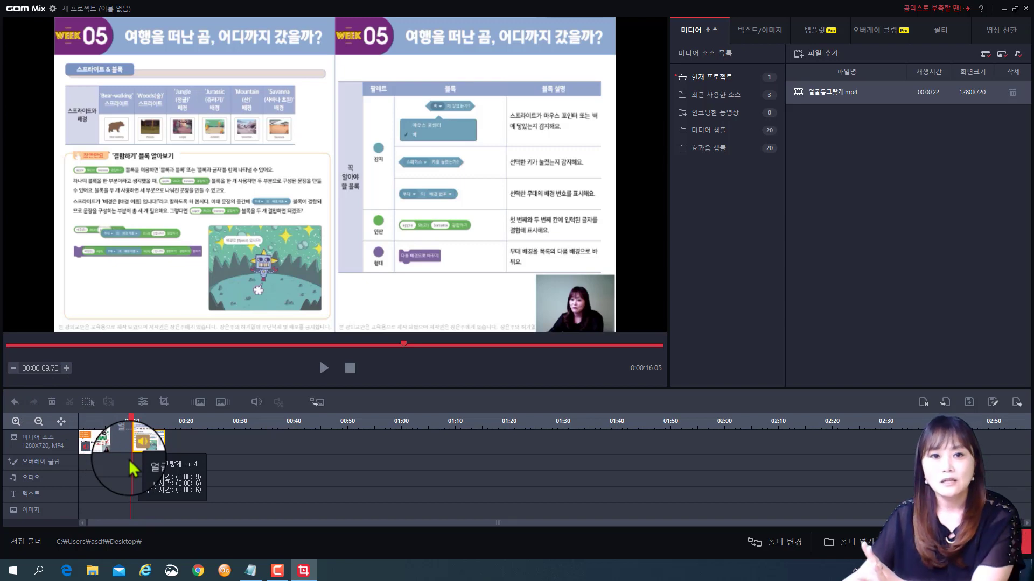
{"action": "left_click_drag", "start_coordinate": [128, 459], "coordinate": [150, 450]}
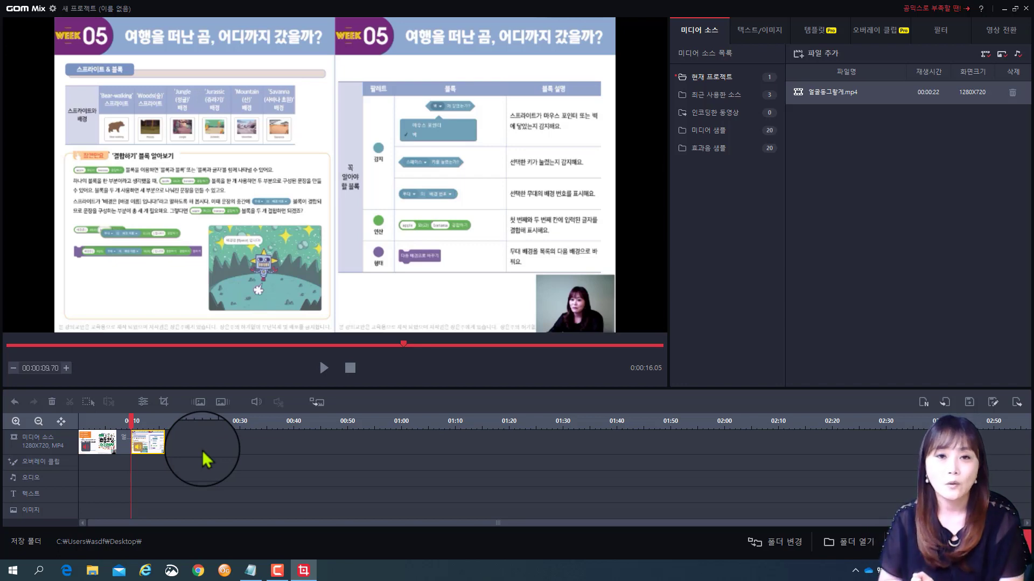
{"action": "left_click_drag", "start_coordinate": [161, 450], "coordinate": [156, 464]}
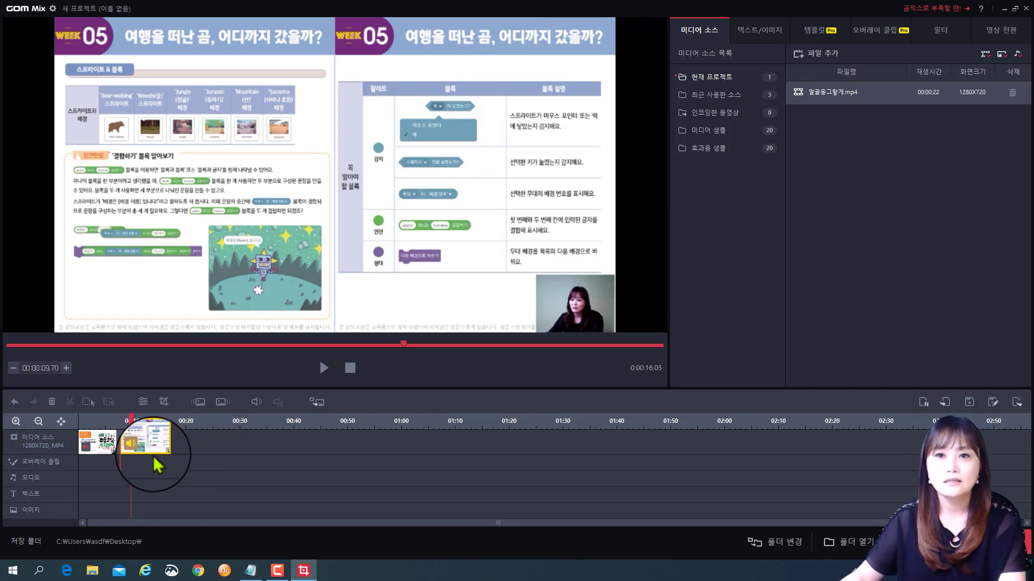
{"action": "left_click_drag", "start_coordinate": [156, 464], "coordinate": [159, 450]}
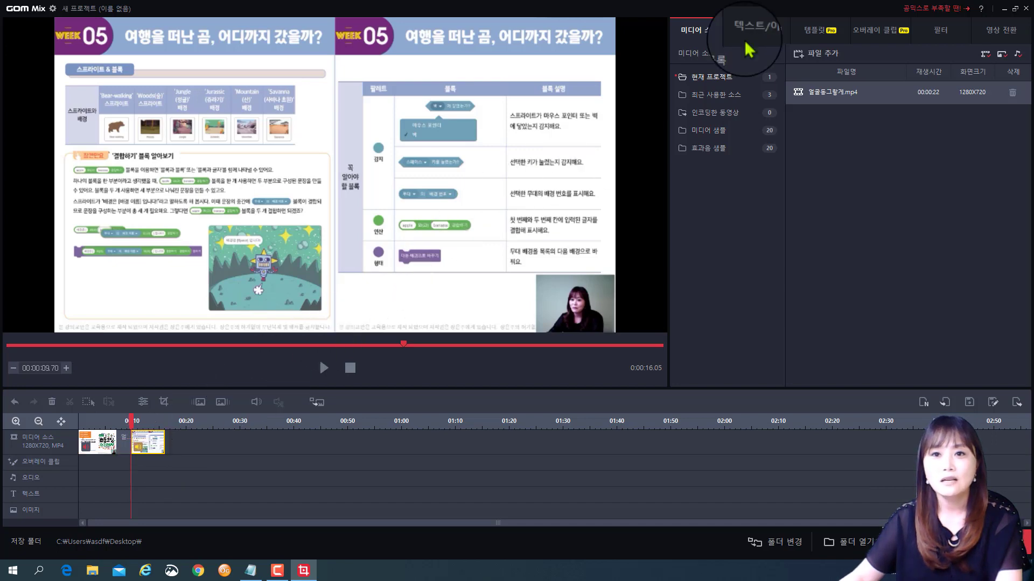
Start a text caption at 00:00:01.10 reading "안녕하세요. 아이티플러스", followed by the presenter's full name and "입니다."
{"action": "left_click", "coordinate": [759, 39]}
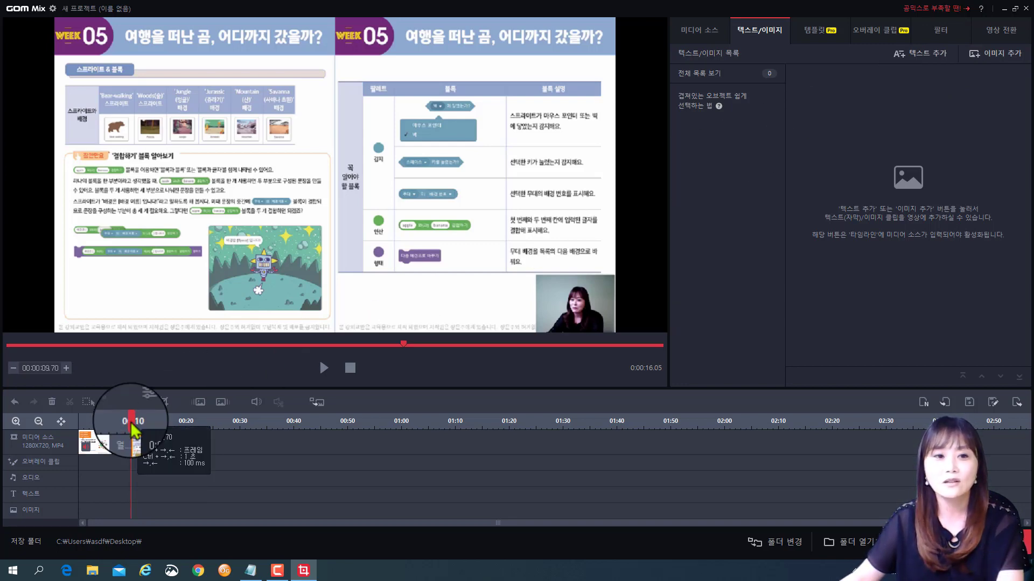
{"action": "left_click_drag", "start_coordinate": [131, 425], "coordinate": [84, 423]}
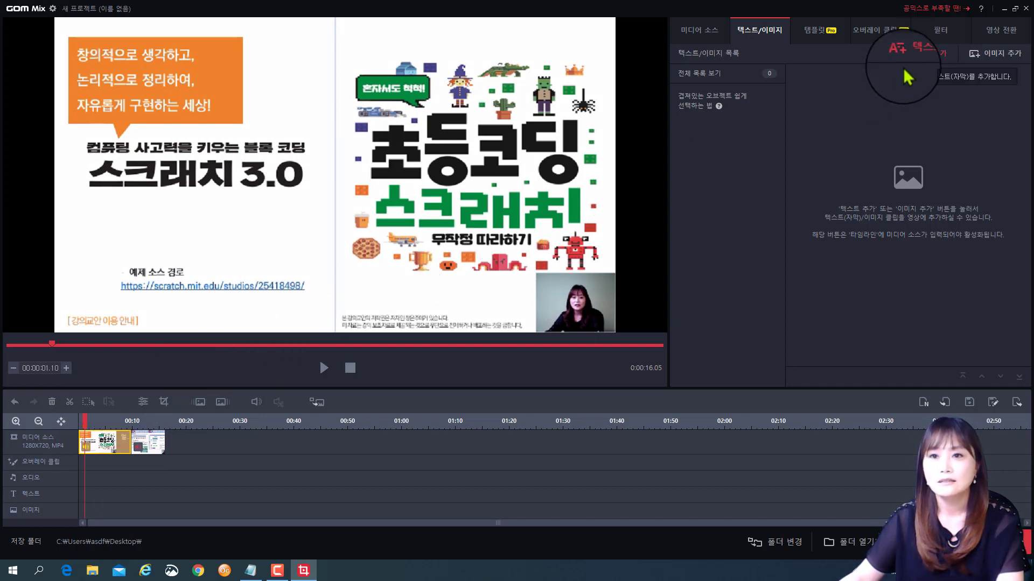
{"action": "left_click", "coordinate": [926, 69]}
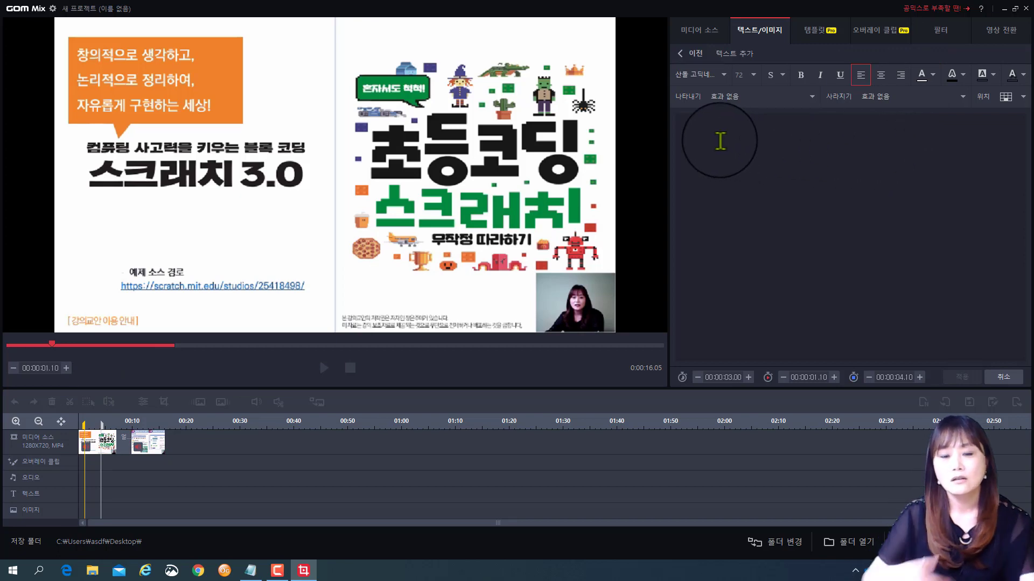
{"action": "type", "text": "안"}
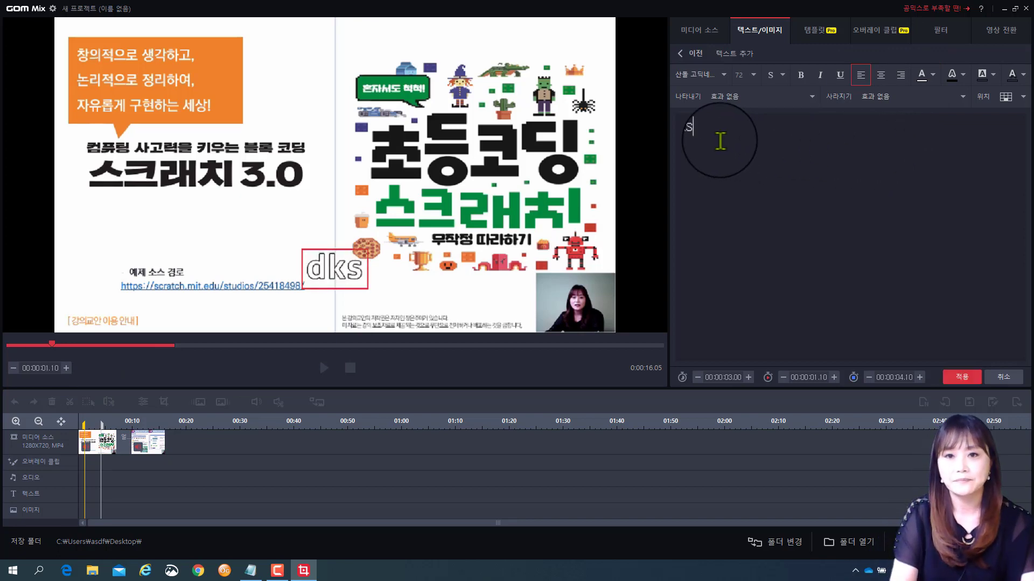
{"action": "type", "text": "녕하세요"}
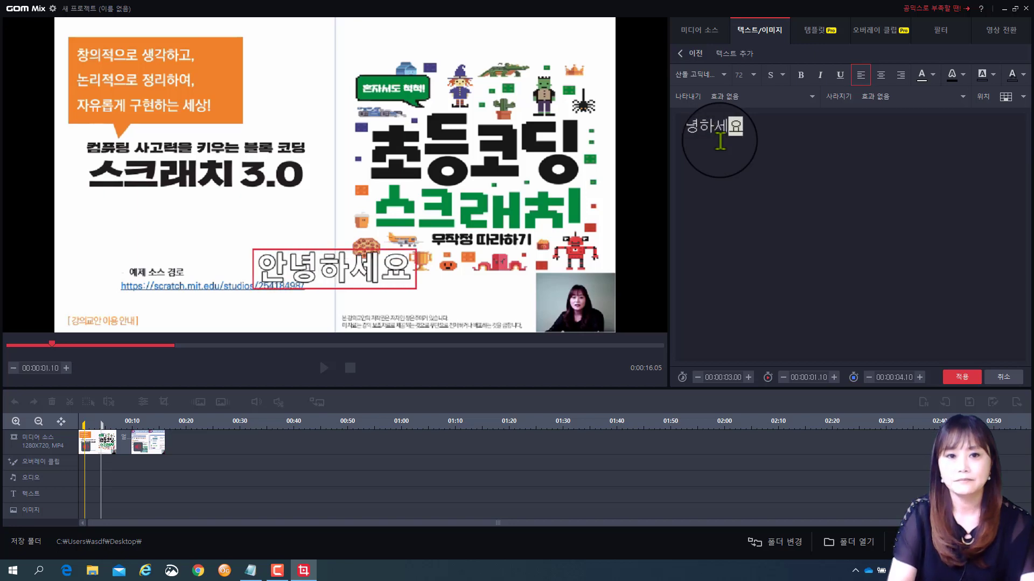
{"action": "type", "text": "."}
{"action": "type", "text": "티플러스 장은주"}
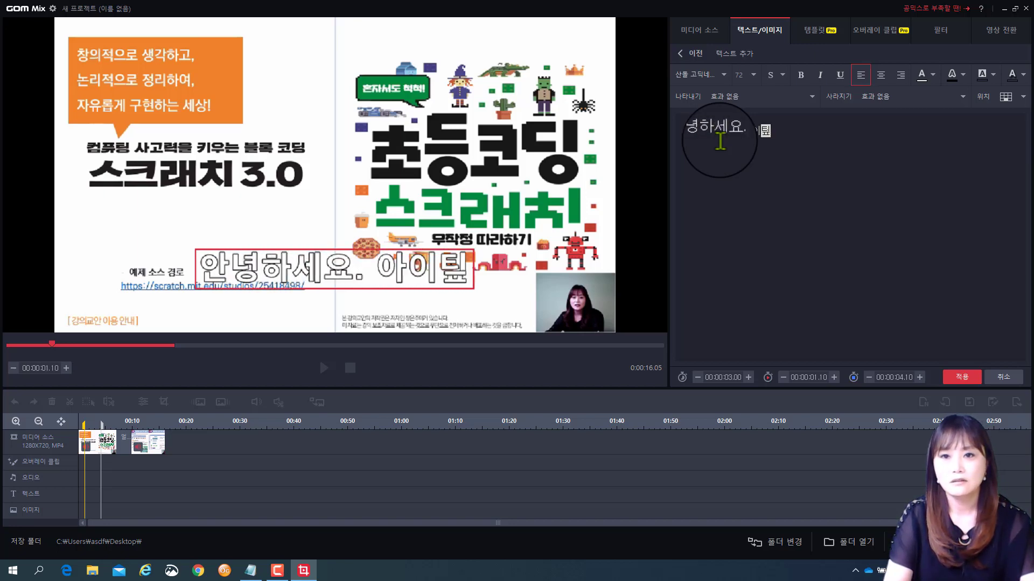
{"action": "type", "text": "입니다."}
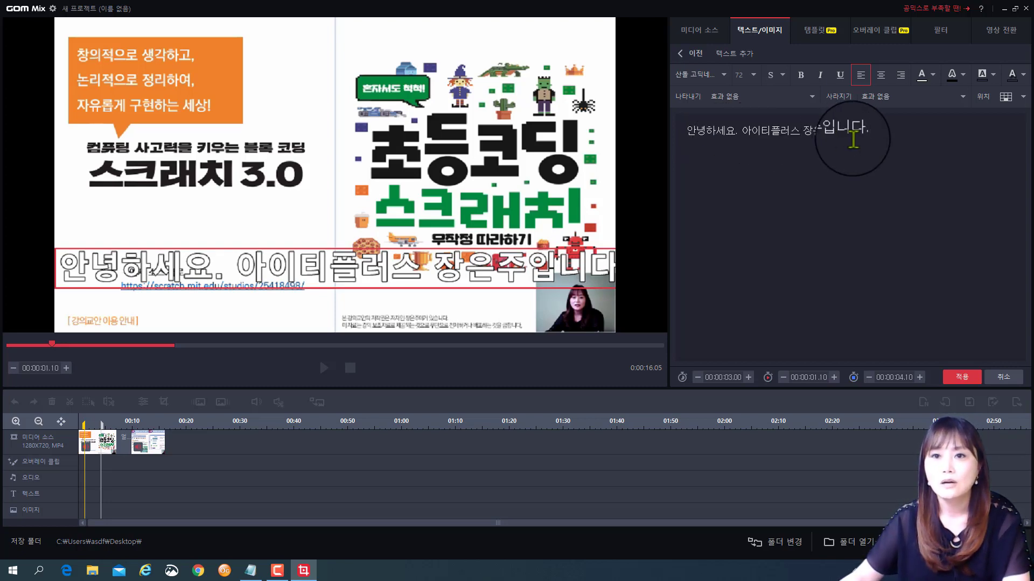
Set the caption's font size to 44 with a black background color and apply it to the video
{"action": "left_click", "coordinate": [749, 75]}
{"action": "left_click", "coordinate": [743, 145]}
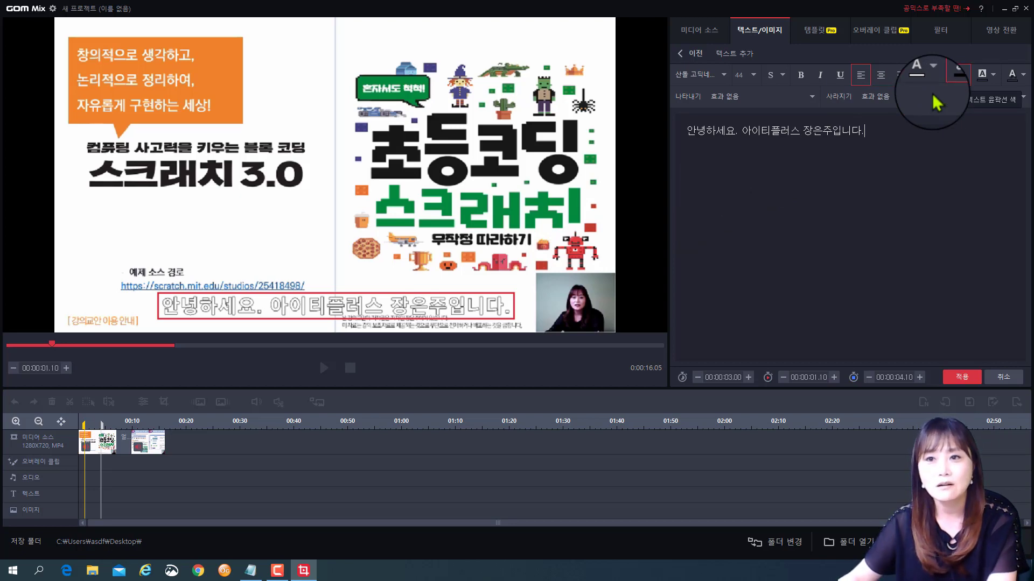
{"action": "left_click", "coordinate": [993, 75]}
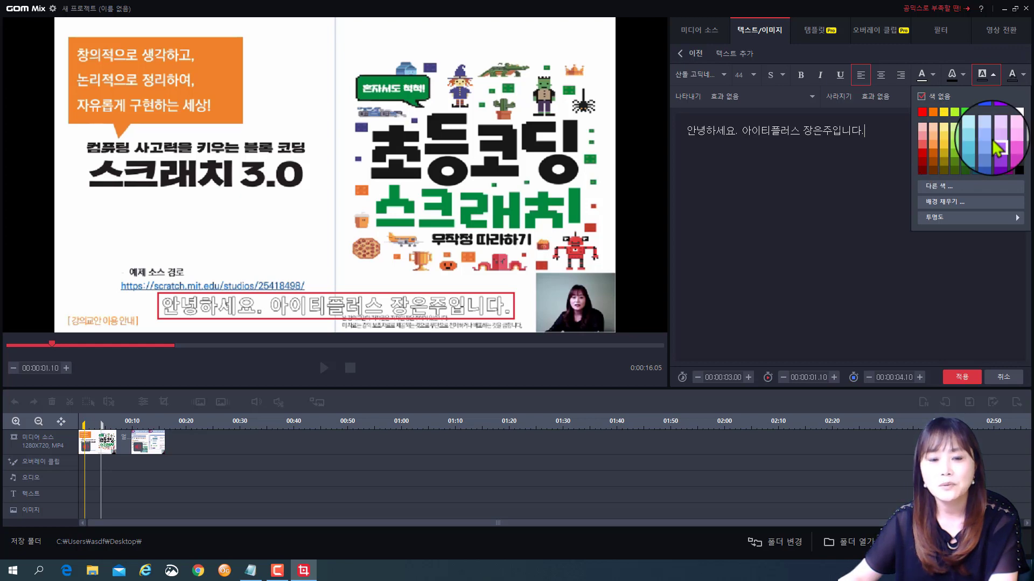
{"action": "left_click", "coordinate": [1015, 170]}
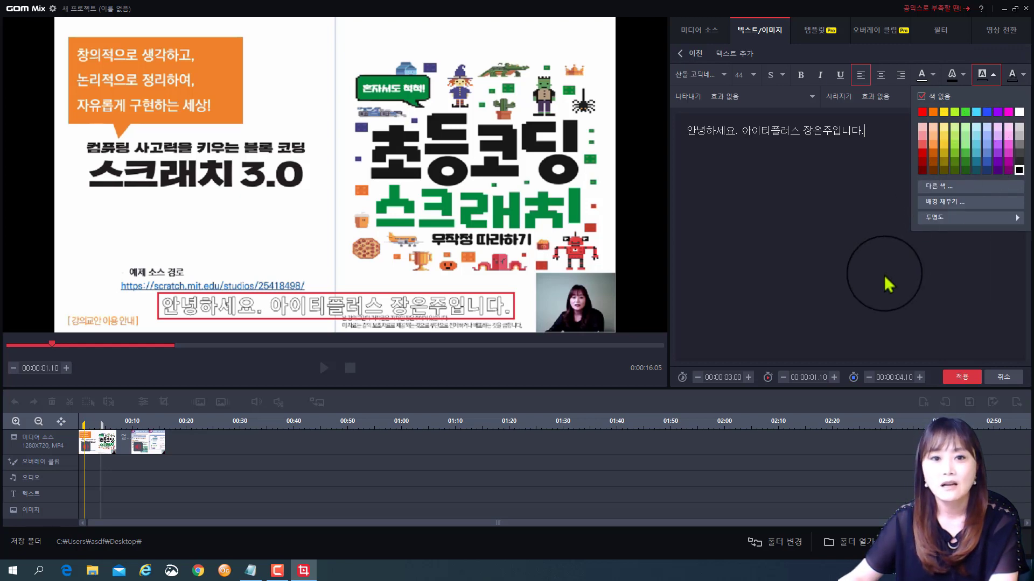
{"action": "left_click", "coordinate": [957, 378]}
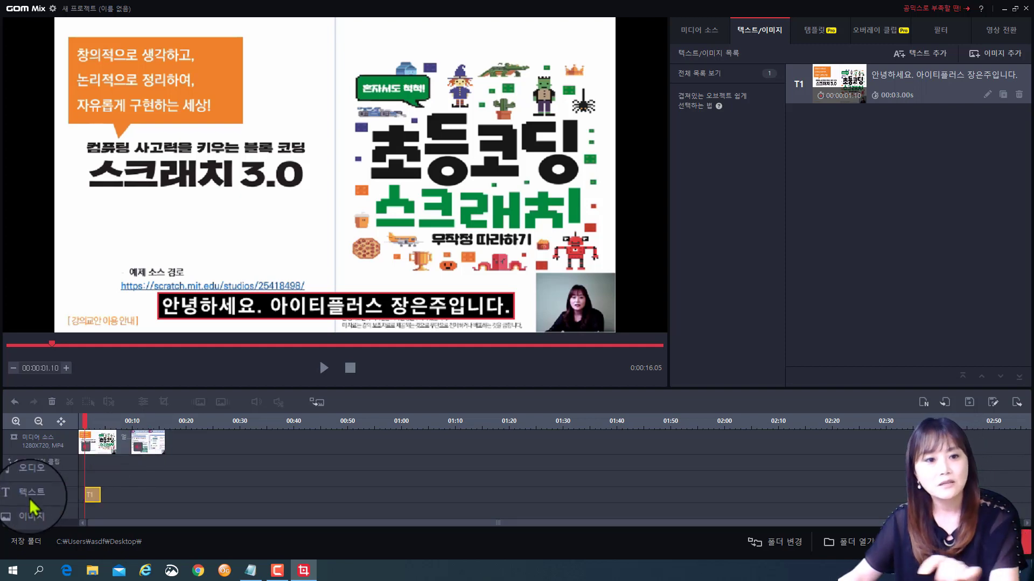
Scrub the playhead over the caption's time range, to its end at 00:00:04.10 and back to 00:00:01.90
{"action": "left_click_drag", "start_coordinate": [89, 495], "coordinate": [102, 498]}
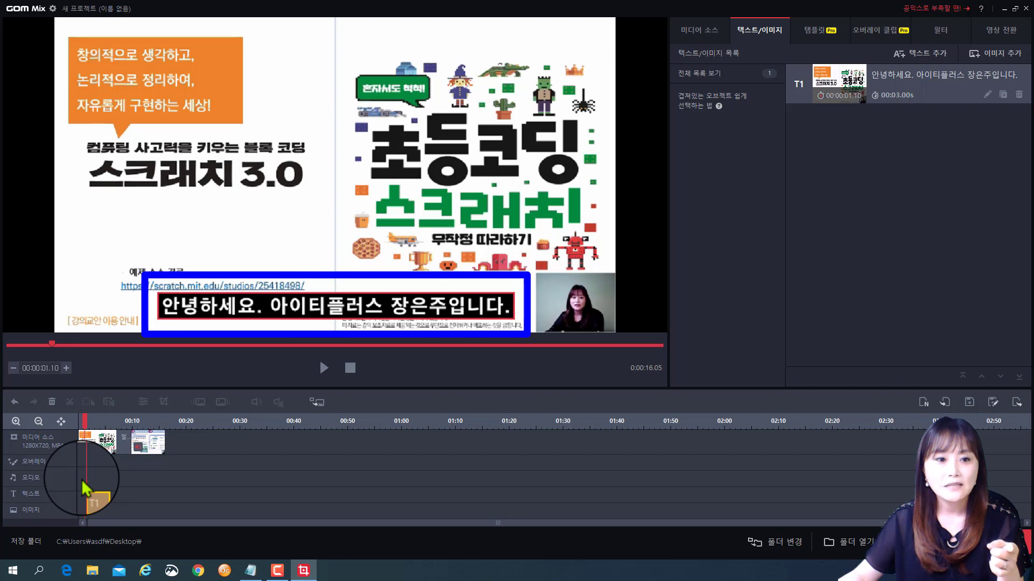
{"action": "left_click", "coordinate": [87, 419]}
{"action": "left_click_drag", "start_coordinate": [86, 419], "coordinate": [101, 422]}
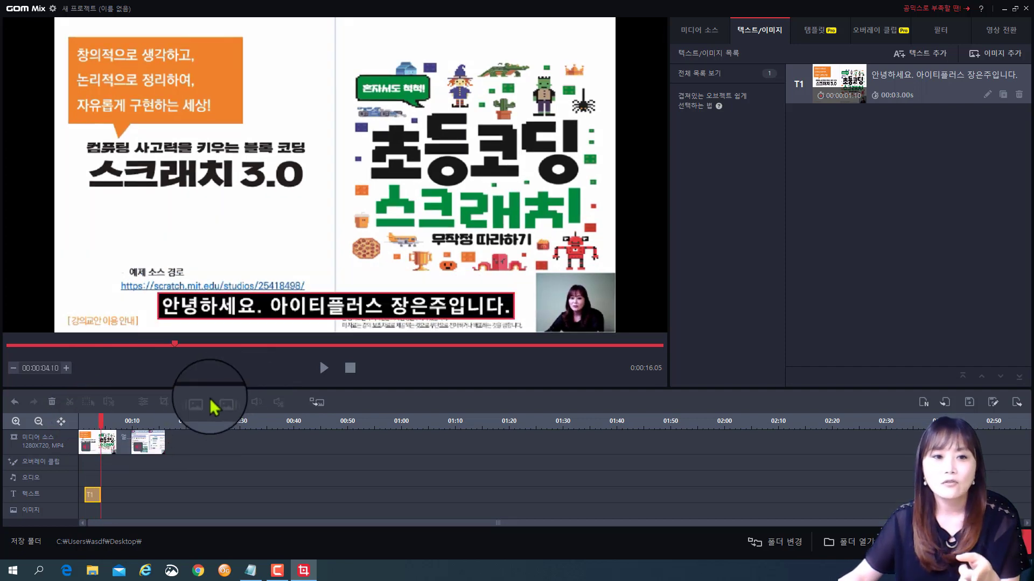
{"action": "mouse_move", "coordinate": [101, 420]}
{"action": "left_mouse_down"}
{"action": "mouse_move", "coordinate": [70, 419]}
{"action": "mouse_move", "coordinate": [103, 421]}
{"action": "mouse_move", "coordinate": [90, 421]}
{"action": "left_mouse_up"}
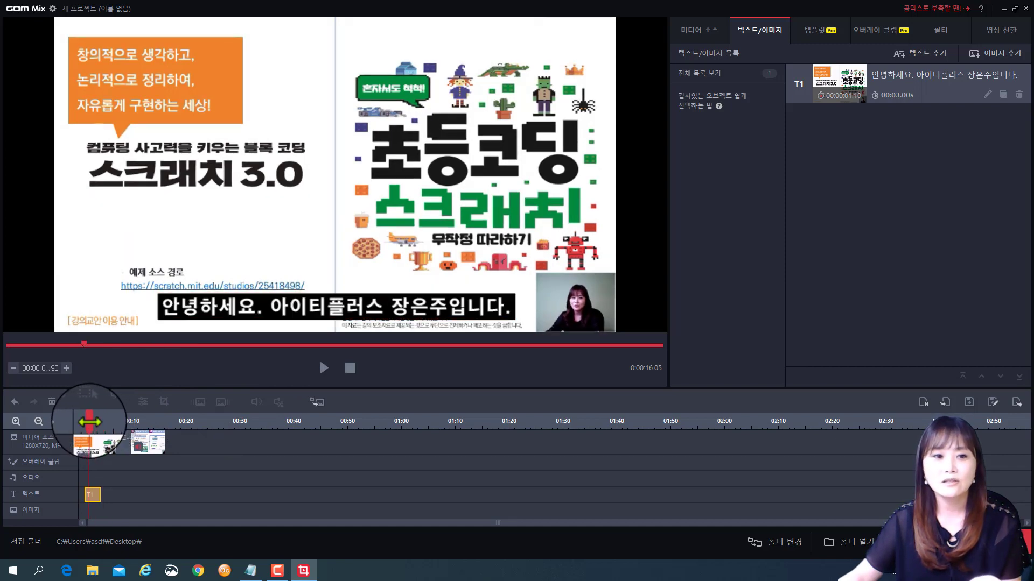
Reopen the T1 caption for editing and set its appearance effect to 왼쪽에서 나타나기
{"action": "left_click", "coordinate": [96, 496]}
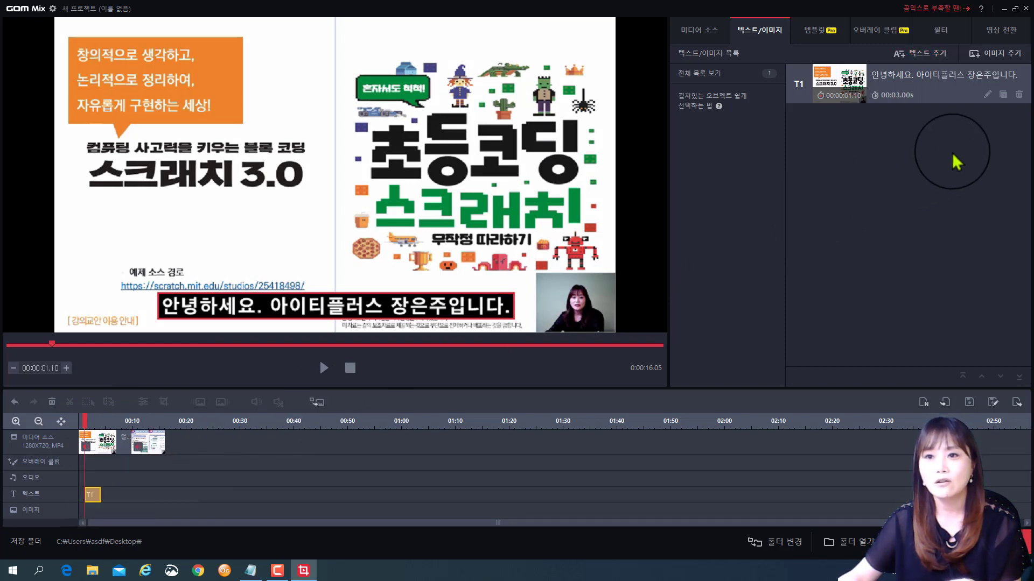
{"action": "left_click", "coordinate": [986, 96]}
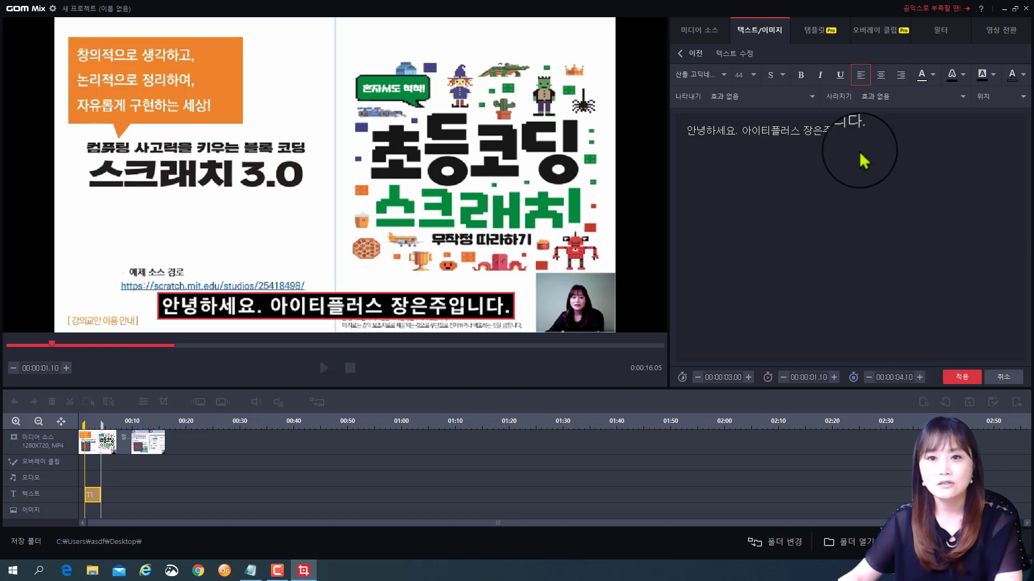
{"action": "left_click", "coordinate": [733, 96]}
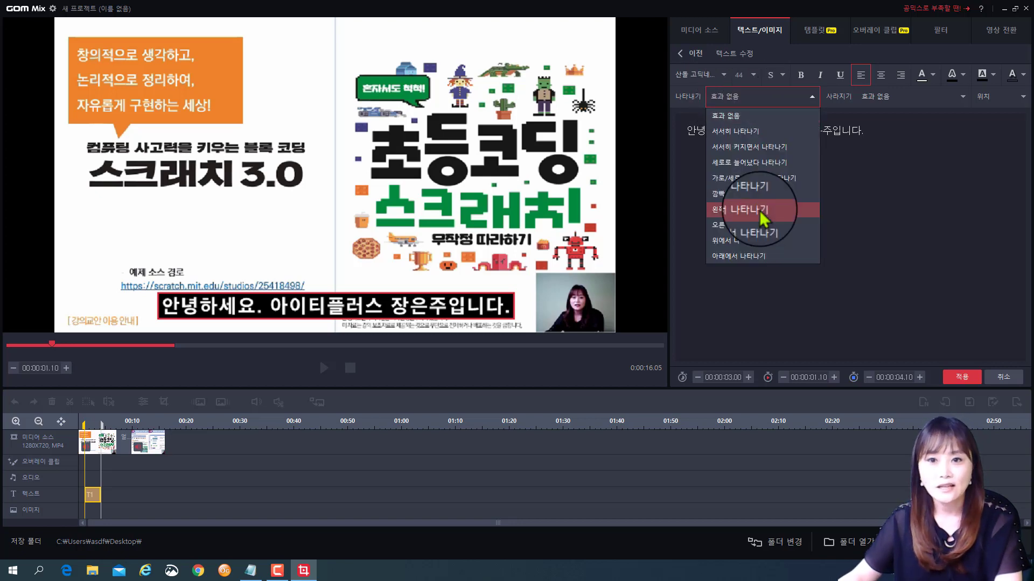
{"action": "left_click", "coordinate": [760, 210]}
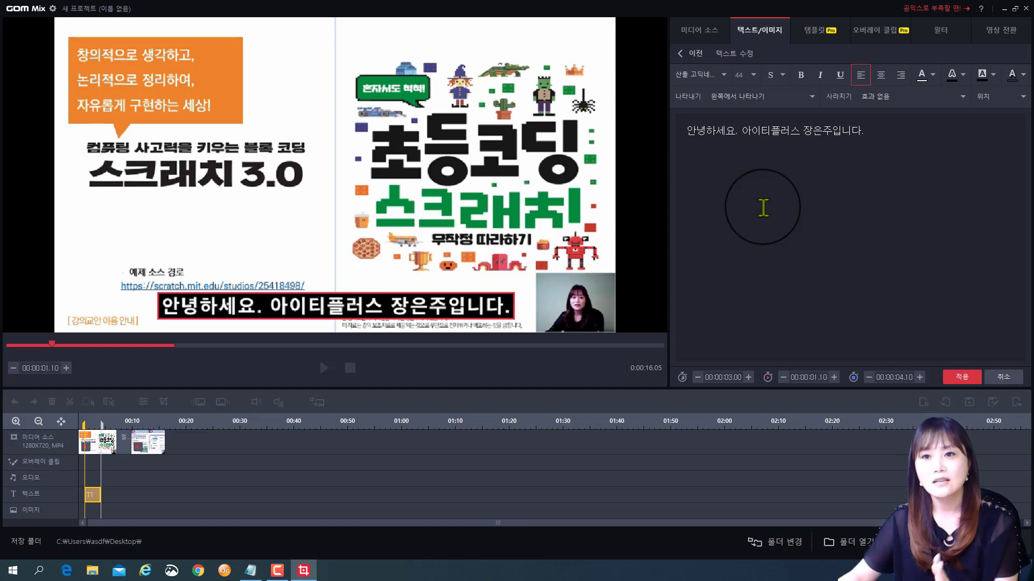
Set the T1 caption's disappearance effect to 오른쪽으로 사라지기 and apply the caption changes
{"action": "left_click", "coordinate": [922, 97]}
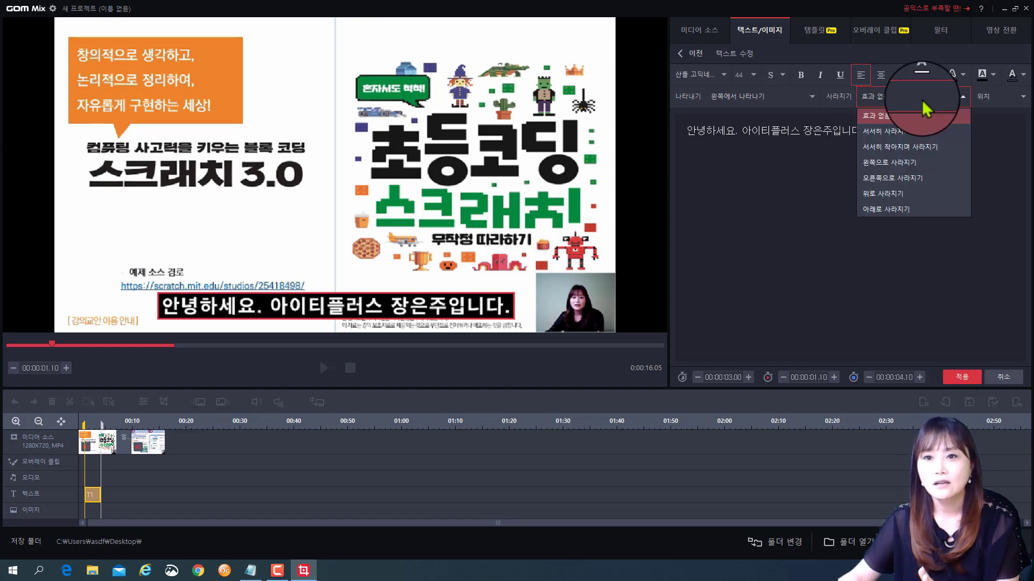
{"action": "left_click", "coordinate": [914, 179]}
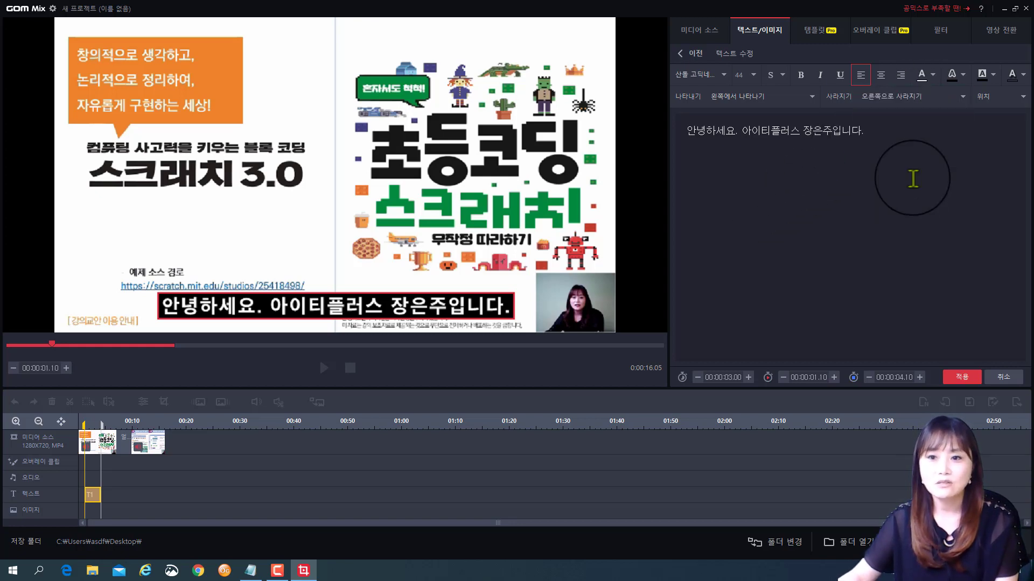
{"action": "left_click", "coordinate": [962, 377]}
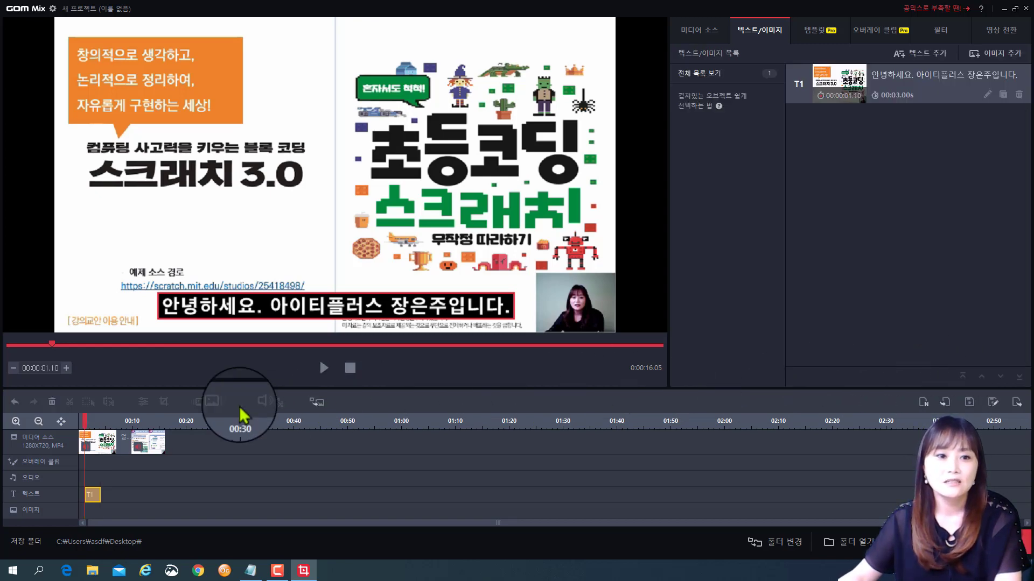
Preview the caption's entrance and exit effects by playing the video from 00:00:00.70, and stop playback
{"action": "left_click", "coordinate": [81, 421]}
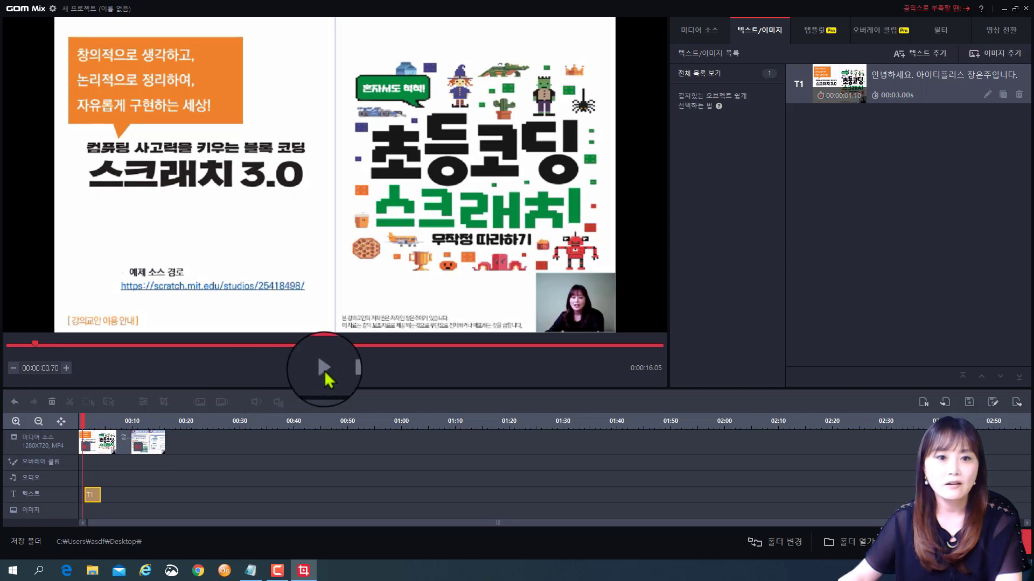
{"action": "left_click", "coordinate": [326, 376]}
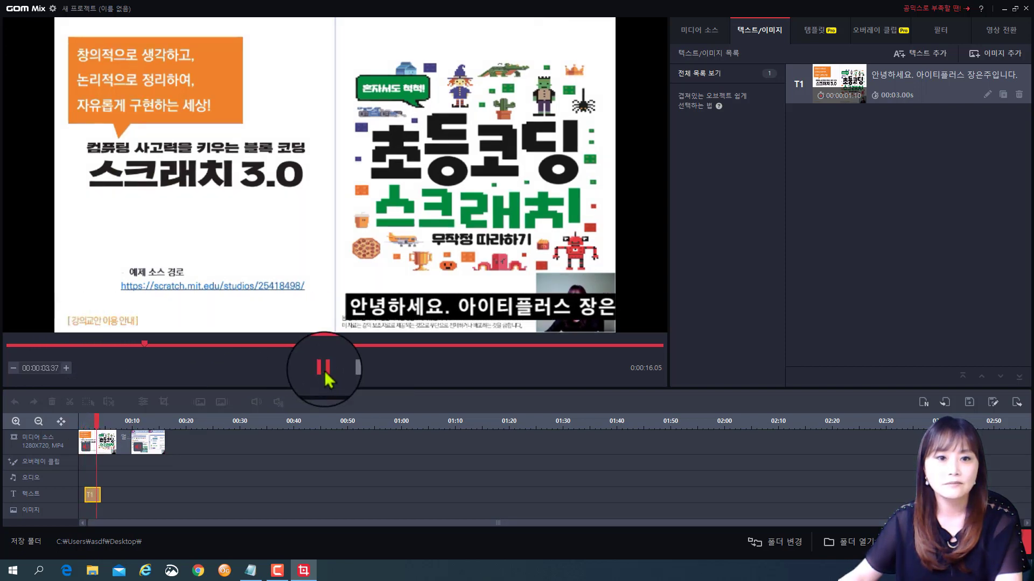
{"action": "left_click", "coordinate": [347, 372]}
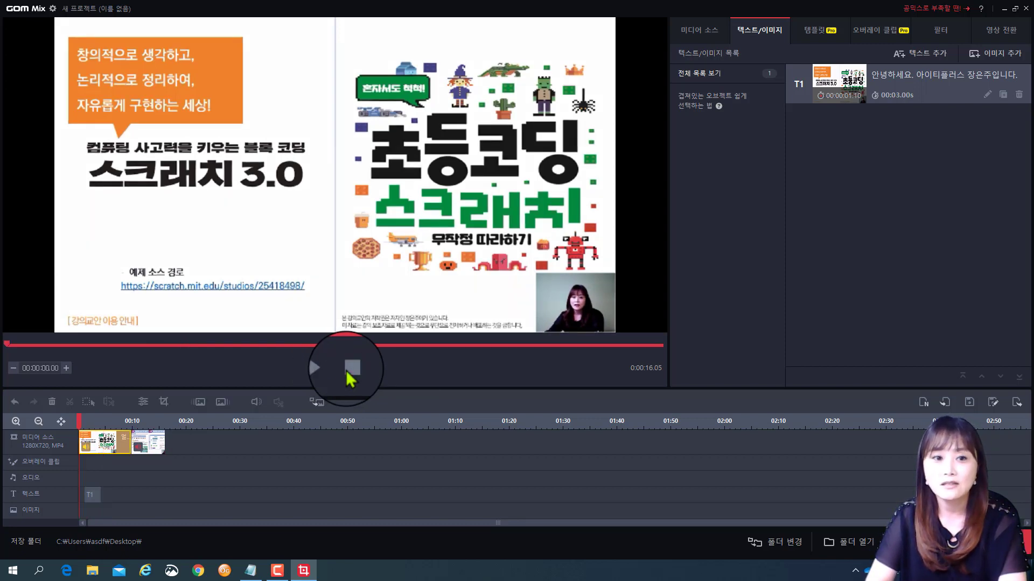
Add the About_That_Oldie music file from the desktop folder PPT영상제작실습파일 to the project's media sources
{"action": "left_click", "coordinate": [708, 34]}
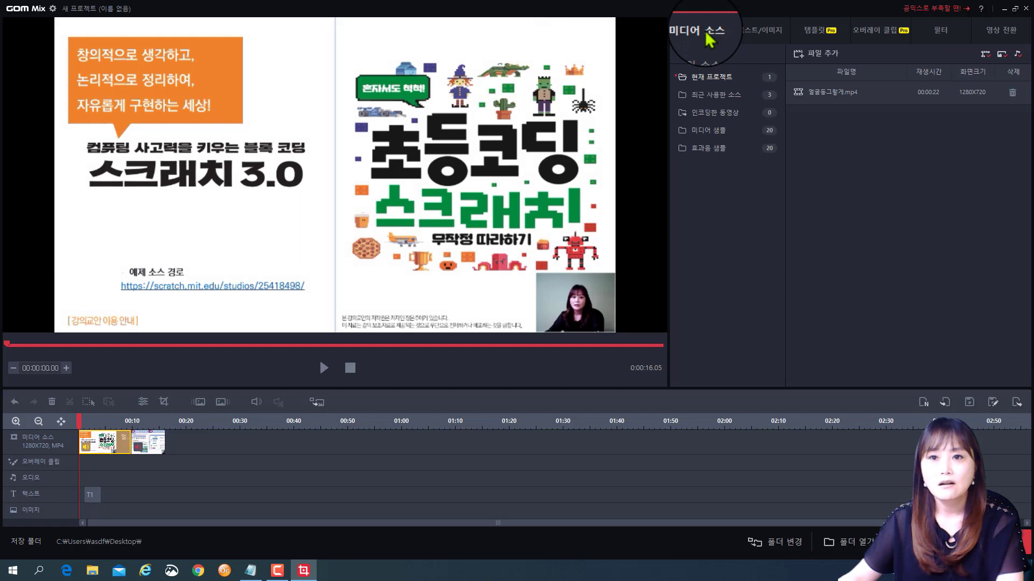
{"action": "left_click", "coordinate": [816, 54]}
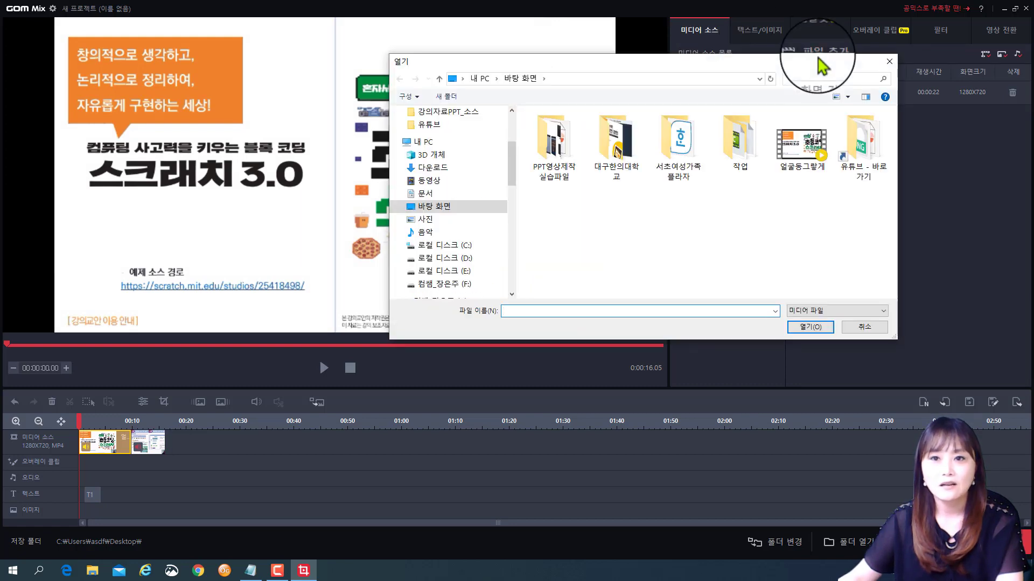
{"action": "double_click", "coordinate": [571, 146]}
{"action": "left_click", "coordinate": [581, 144]}
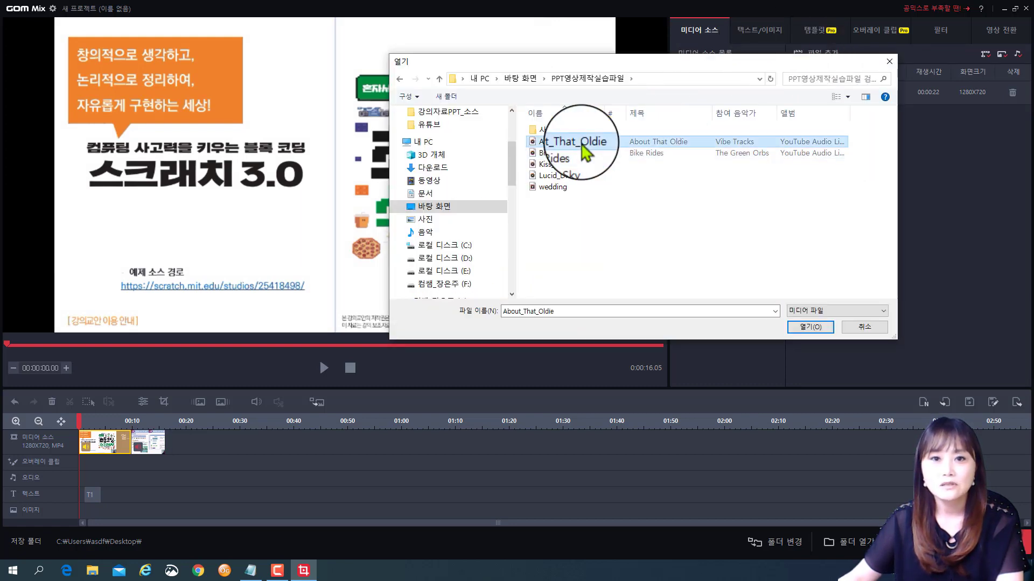
{"action": "left_click", "coordinate": [811, 327]}
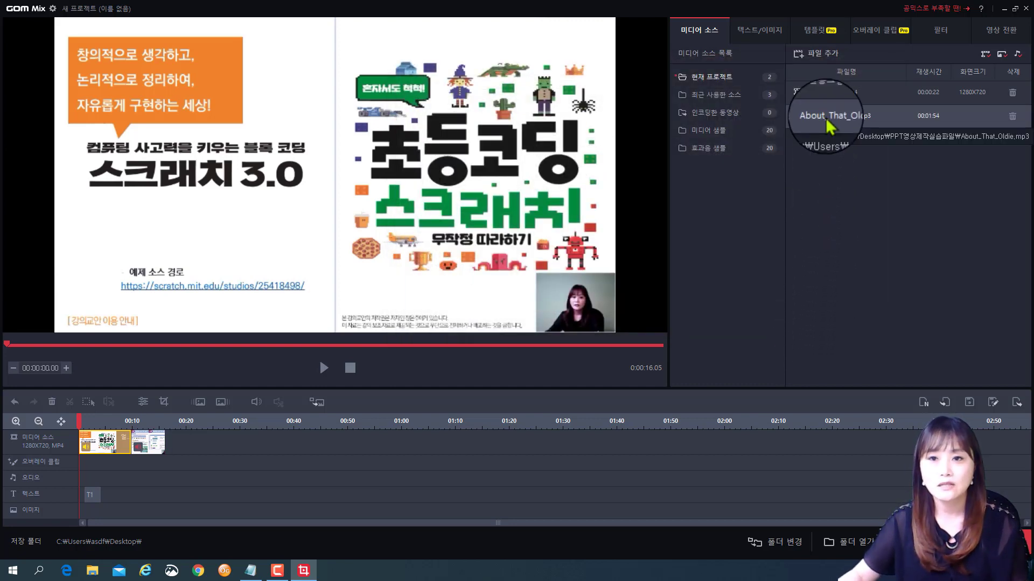
Place About_That_Oldie.mp3 at the start of the audio track and briefly play it back with the video
{"action": "left_click_drag", "start_coordinate": [827, 122], "coordinate": [198, 485]}
{"action": "key", "text": "space"}
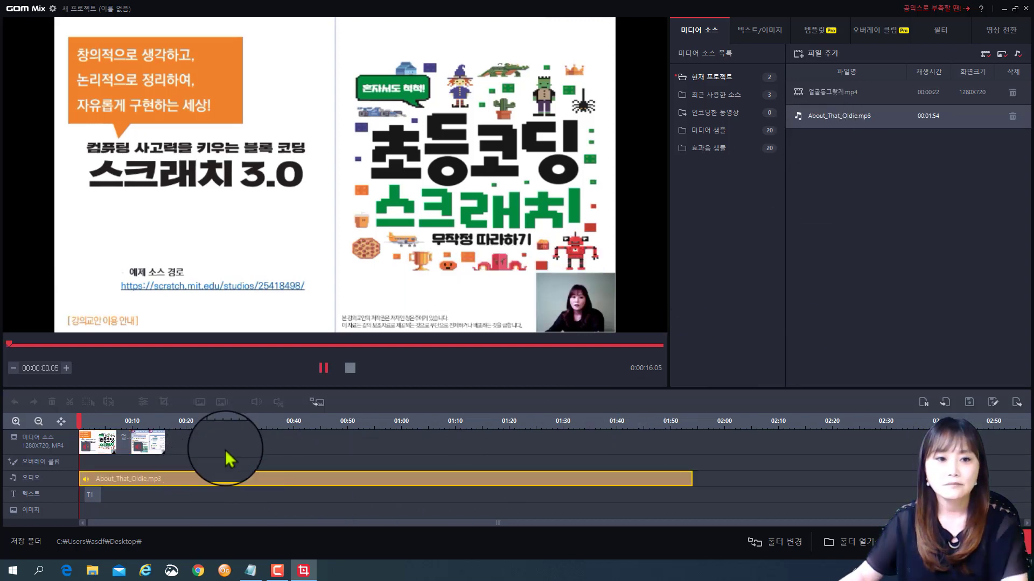
{"action": "left_click", "coordinate": [324, 367]}
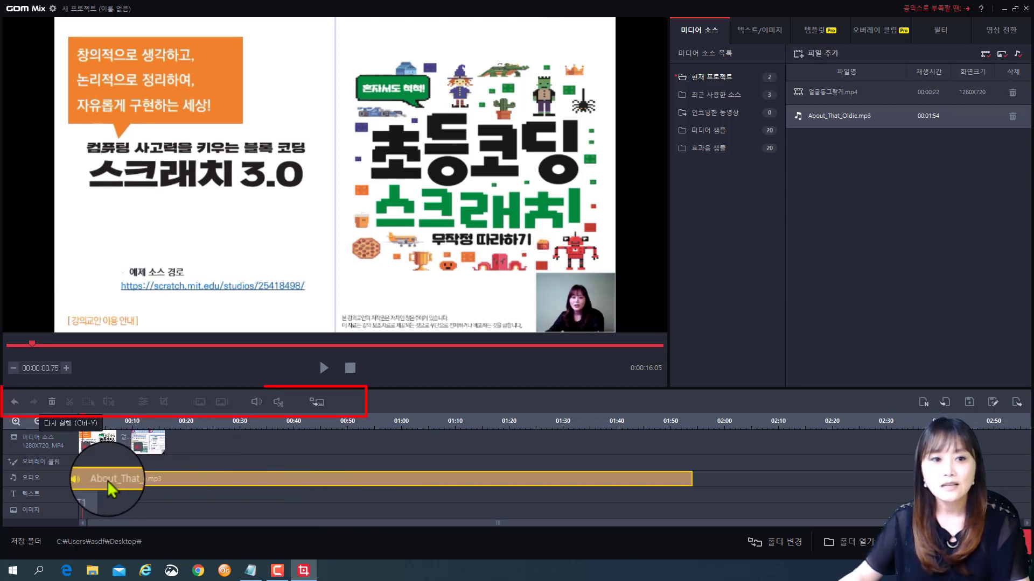
Lower the volume of the About_That_Oldie.mp3 clip on the audio track
{"action": "left_click", "coordinate": [258, 402]}
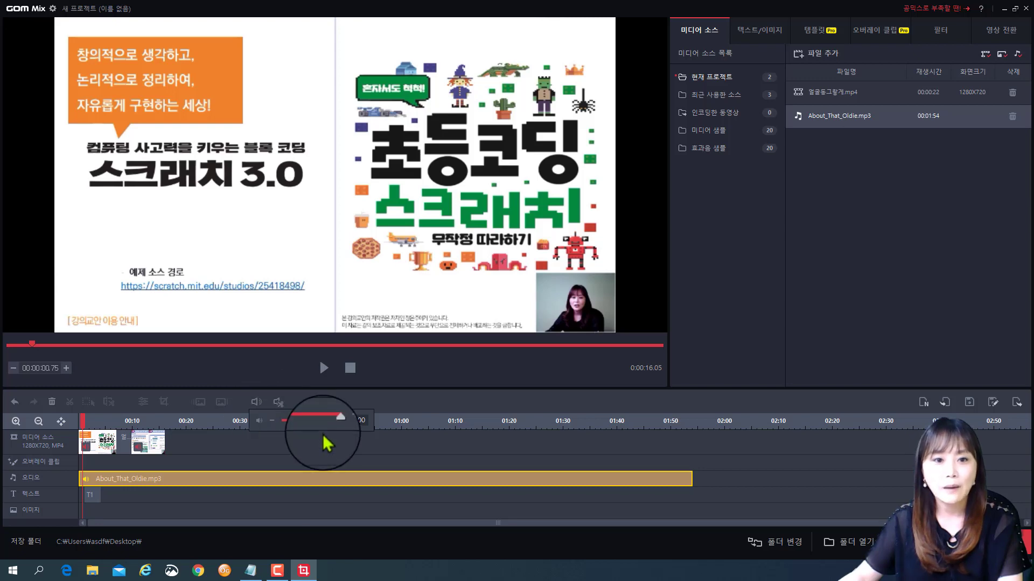
{"action": "scroll", "coordinate": [325, 437], "scroll_direction": "down", "scroll_amount": 5}
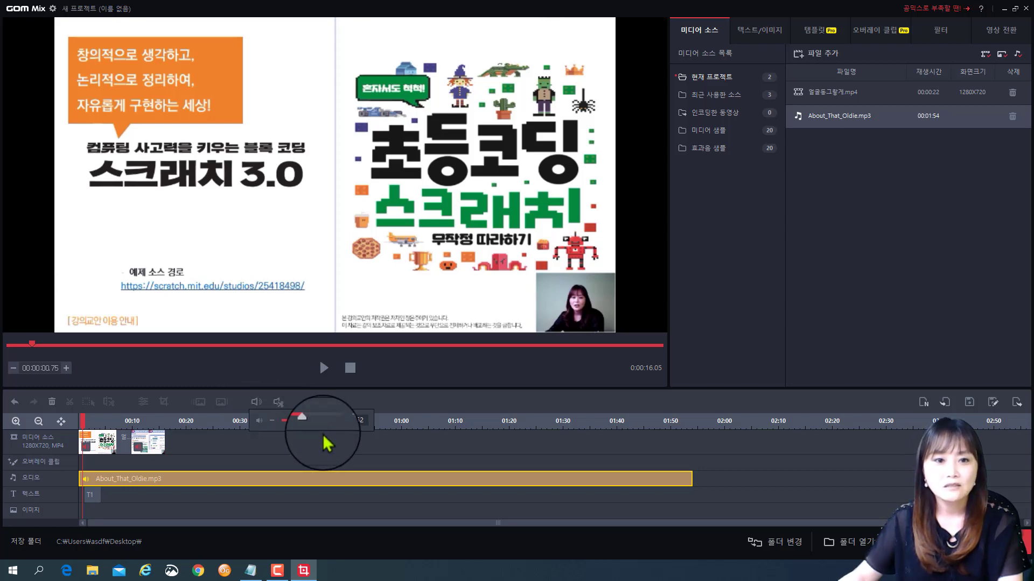
{"action": "scroll", "coordinate": [324, 437], "scroll_direction": "down", "scroll_amount": 5}
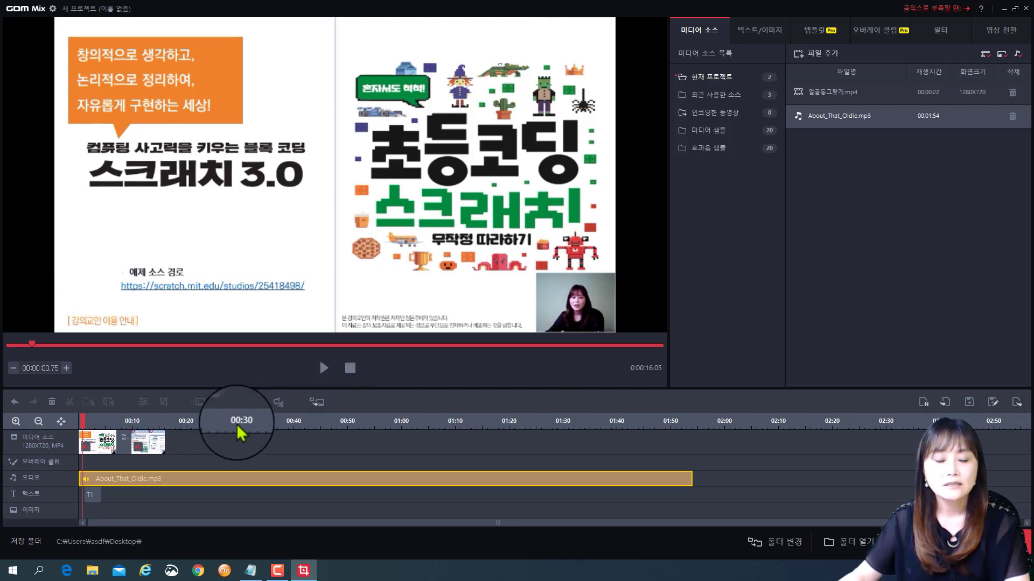
Return the playhead to the start of the timeline and open the About_That_Oldie.mp3 clip in the audio editor
{"action": "mouse_move", "coordinate": [81, 419]}
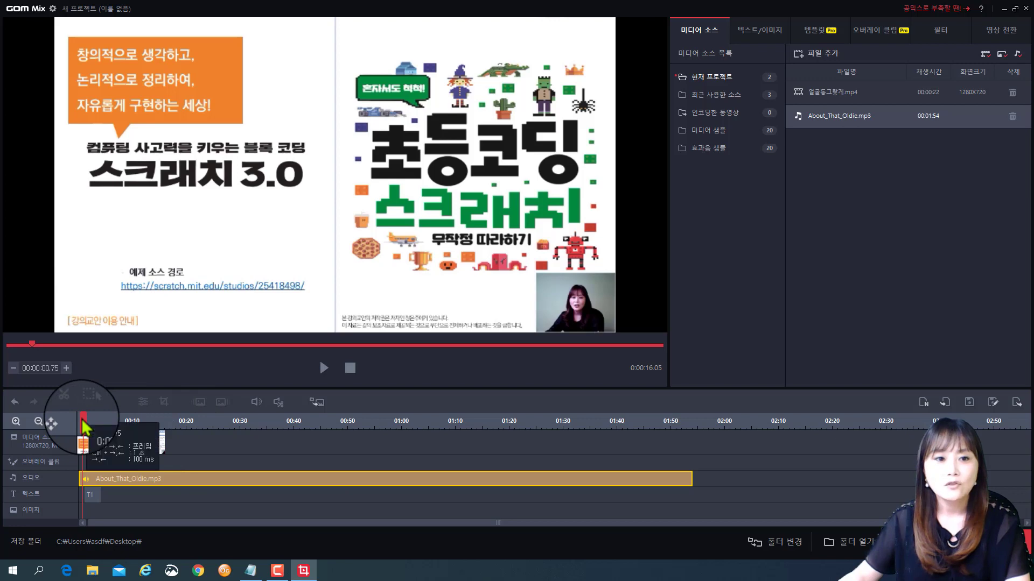
{"action": "left_click_drag", "start_coordinate": [82, 419], "coordinate": [54, 422]}
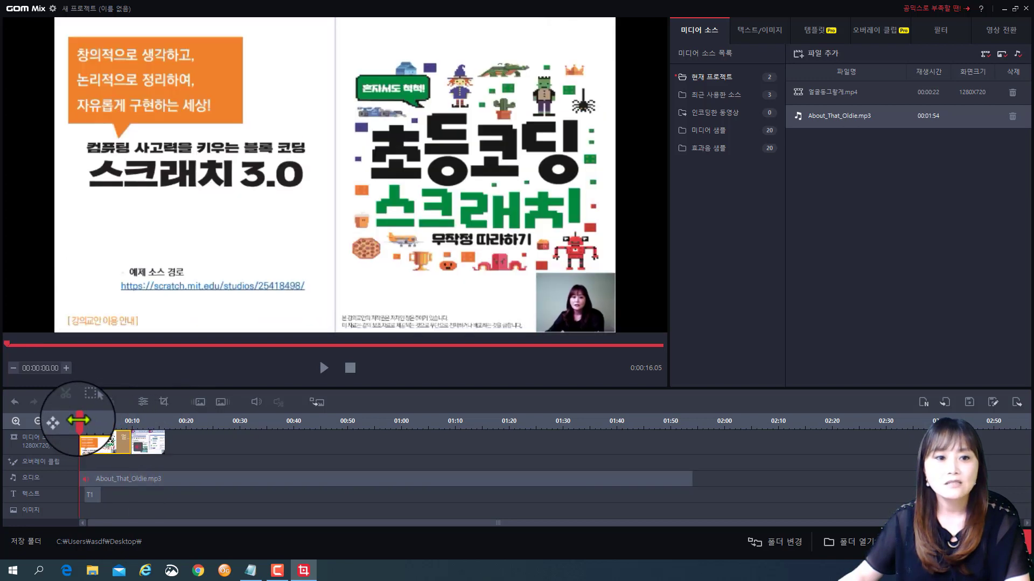
{"action": "left_click", "coordinate": [262, 484]}
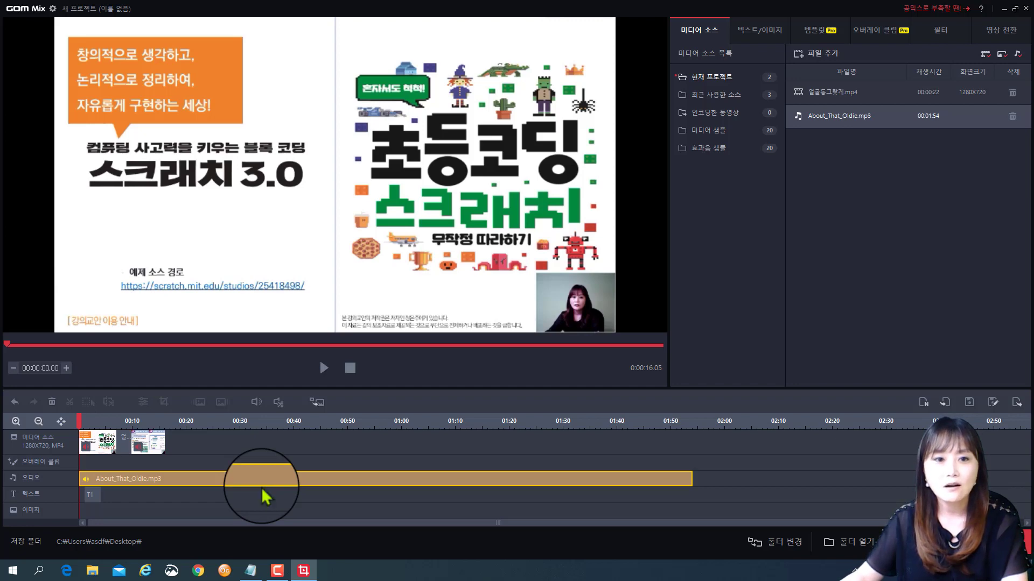
{"action": "left_click", "coordinate": [274, 405]}
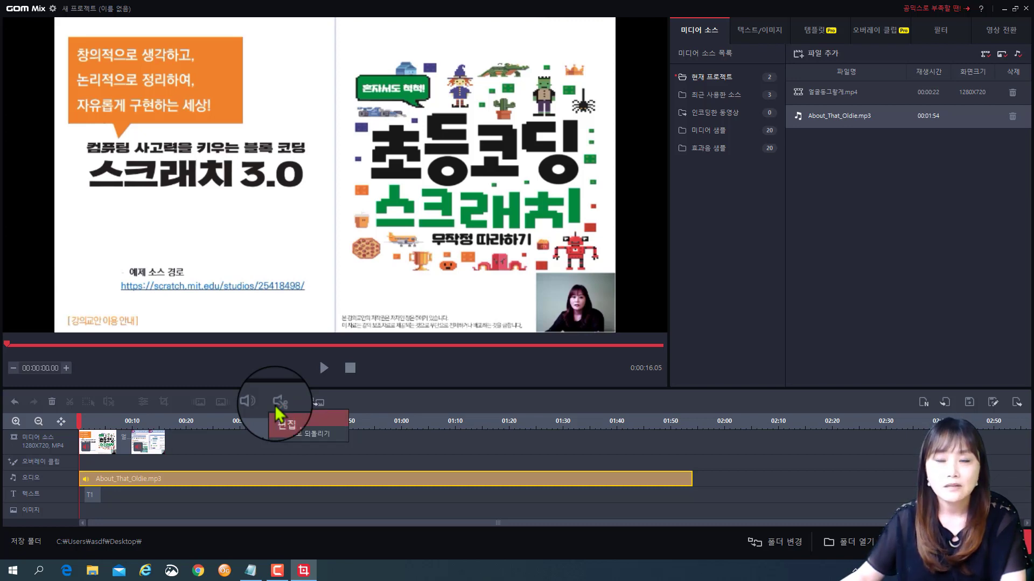
{"action": "left_click", "coordinate": [286, 423]}
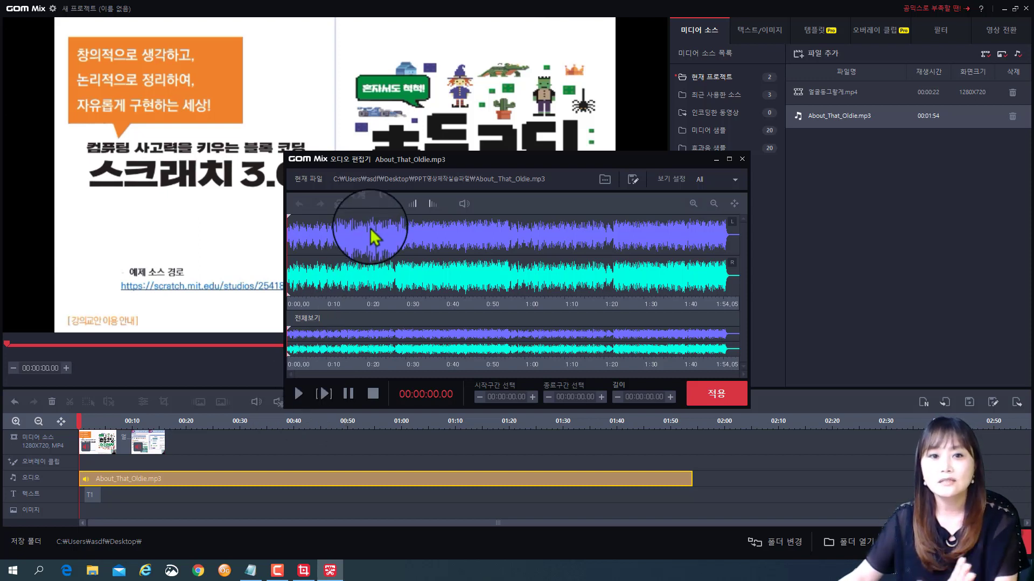
Mark the music section from 00:00:27.26 to 00:00:56.28 in the audio editor and apply it
{"action": "left_click", "coordinate": [393, 226]}
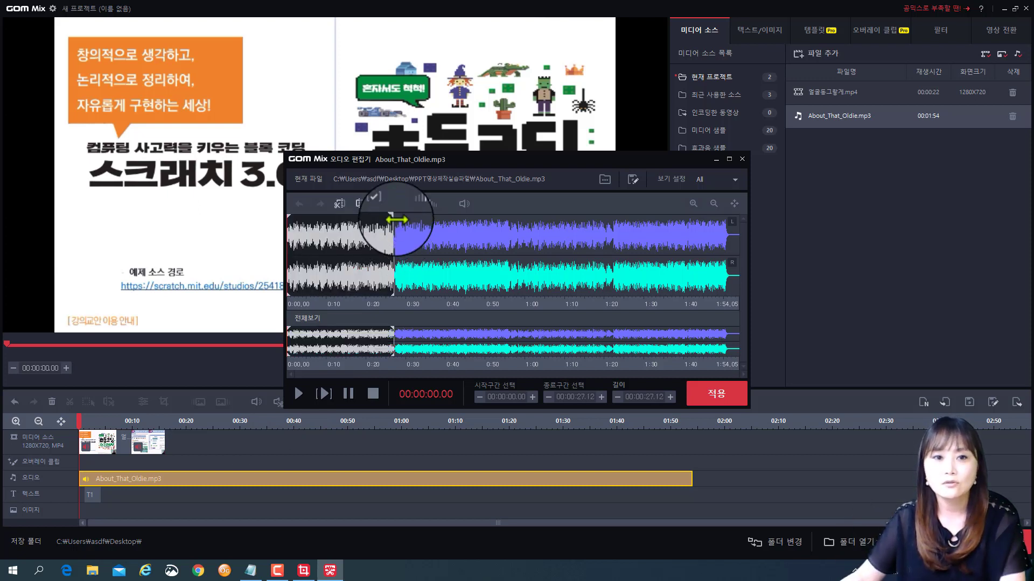
{"action": "left_click_drag", "start_coordinate": [393, 219], "coordinate": [317, 235]}
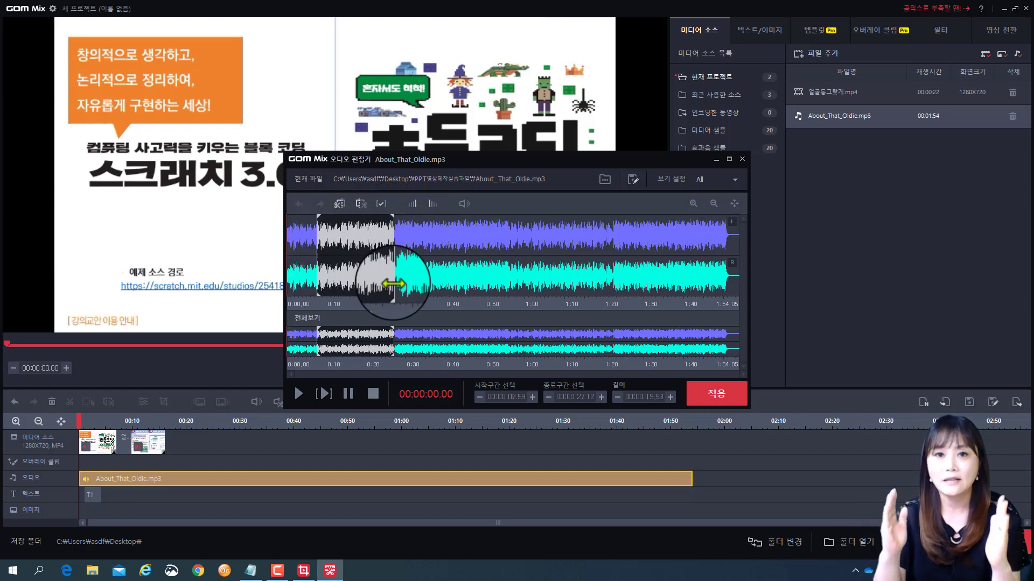
{"action": "left_click_drag", "start_coordinate": [393, 284], "coordinate": [607, 296]}
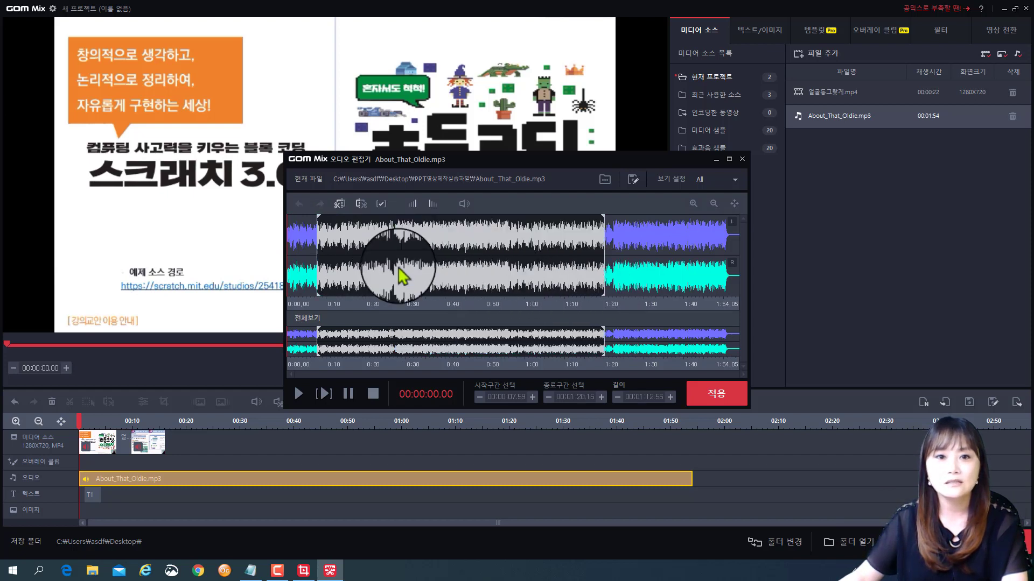
{"action": "left_click_drag", "start_coordinate": [317, 251], "coordinate": [395, 258]}
{"action": "left_click_drag", "start_coordinate": [607, 263], "coordinate": [510, 258]}
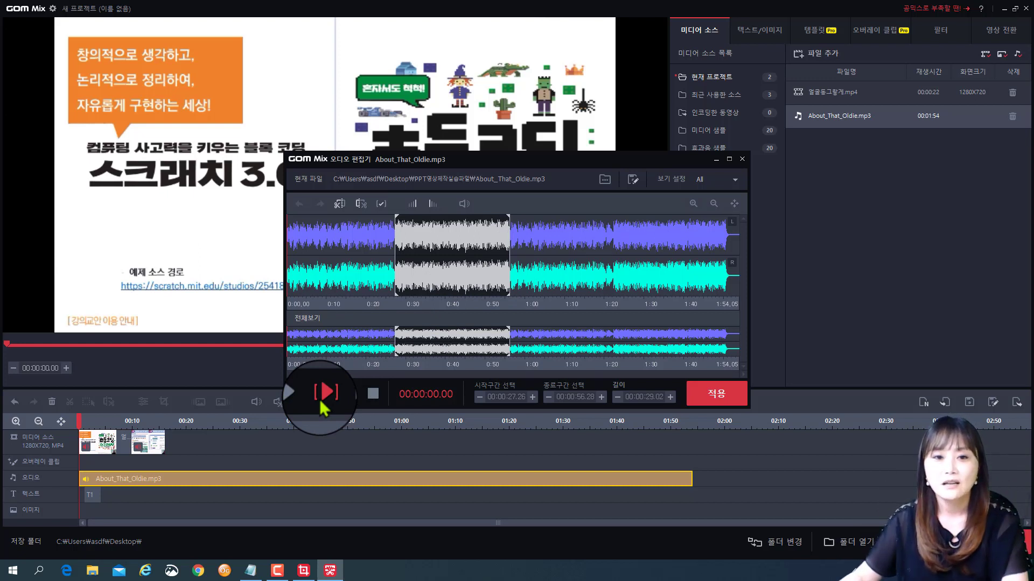
{"action": "left_click", "coordinate": [719, 394]}
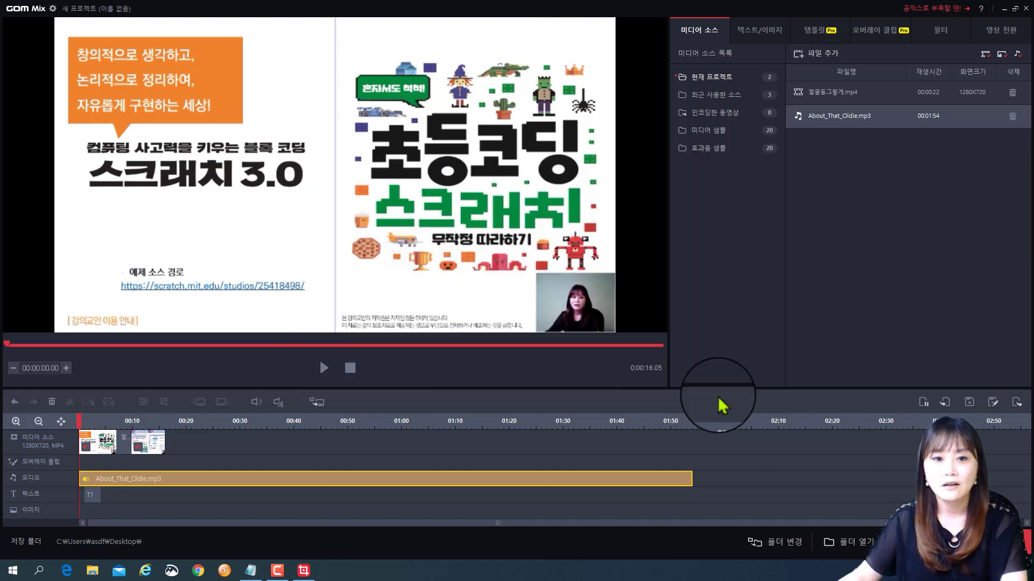
Select the first video clip, try a volume of 48, and mute its sound
{"action": "left_click", "coordinate": [639, 489]}
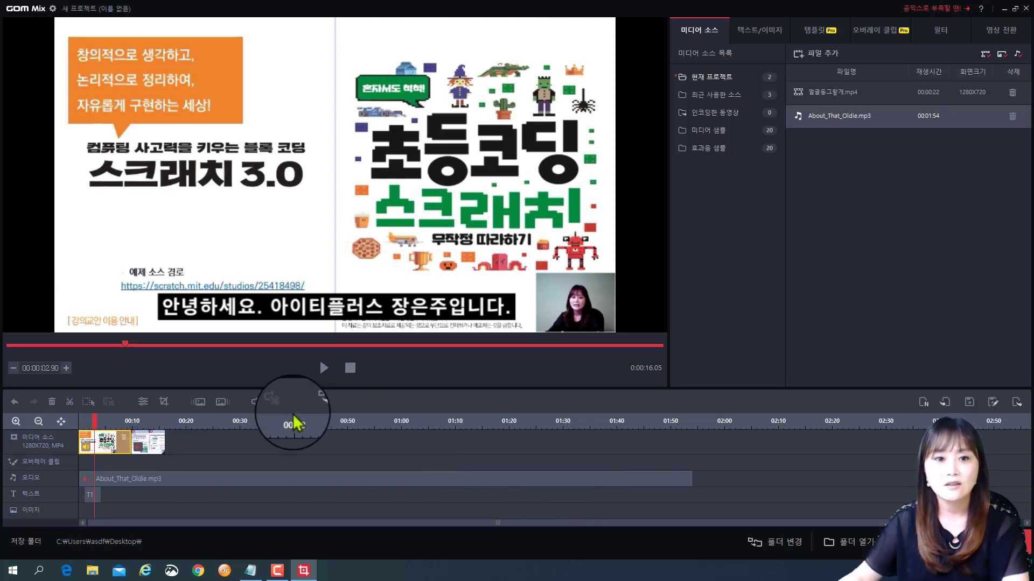
{"action": "left_click", "coordinate": [259, 408]}
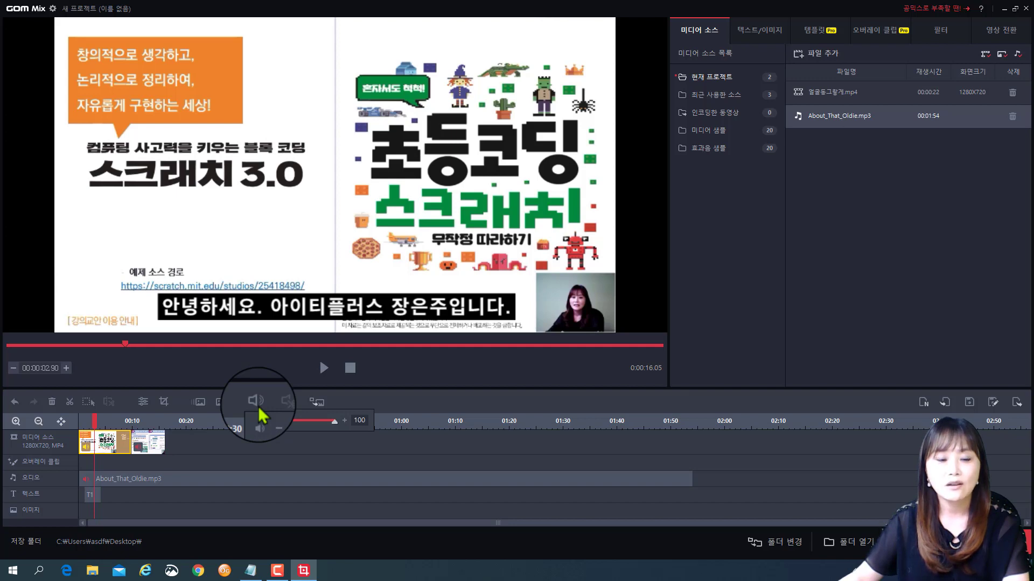
{"action": "left_click", "coordinate": [110, 452]}
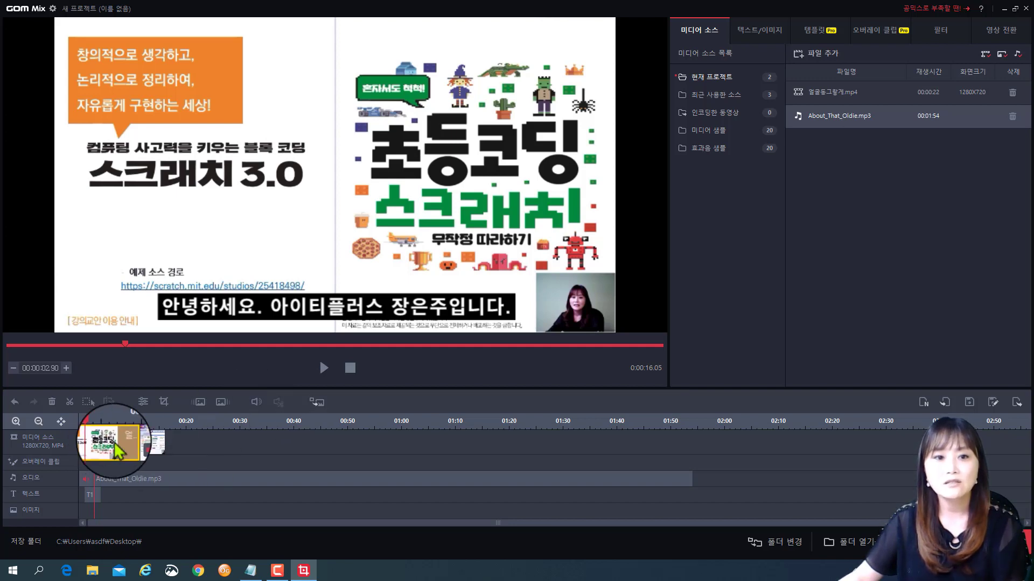
{"action": "left_click", "coordinate": [254, 407]}
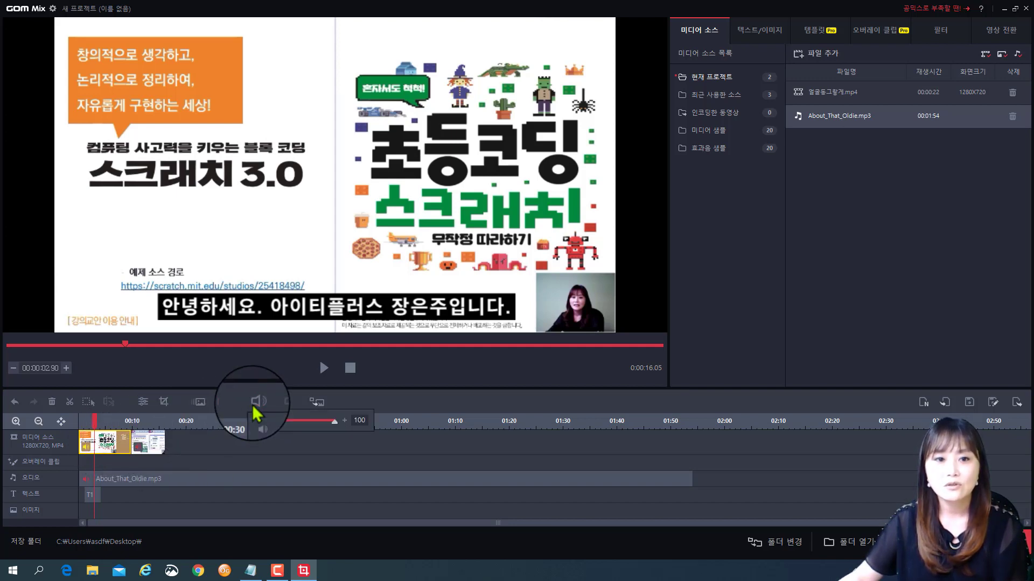
{"action": "left_click_drag", "start_coordinate": [334, 422], "coordinate": [312, 427]}
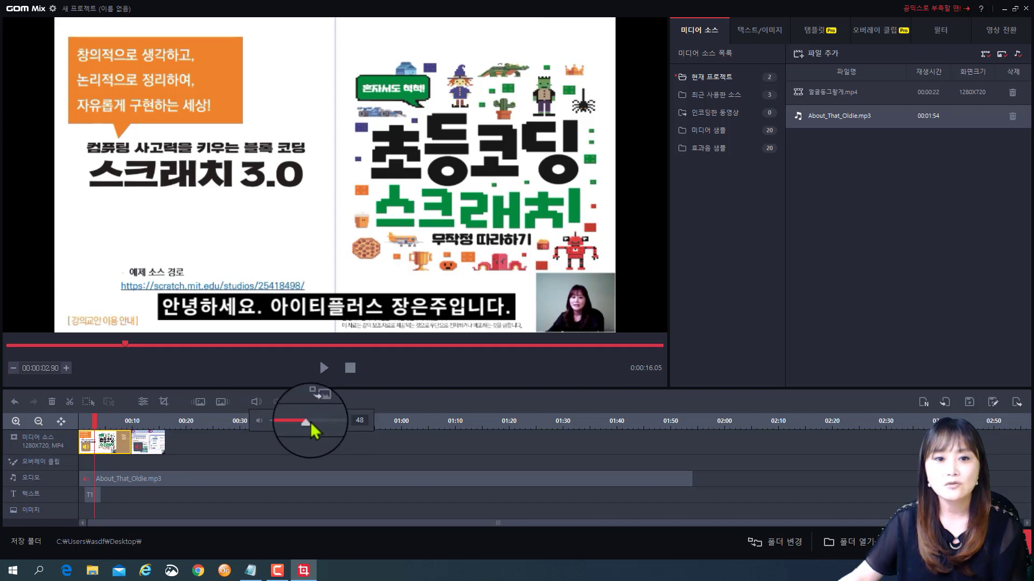
{"action": "left_click", "coordinate": [258, 421]}
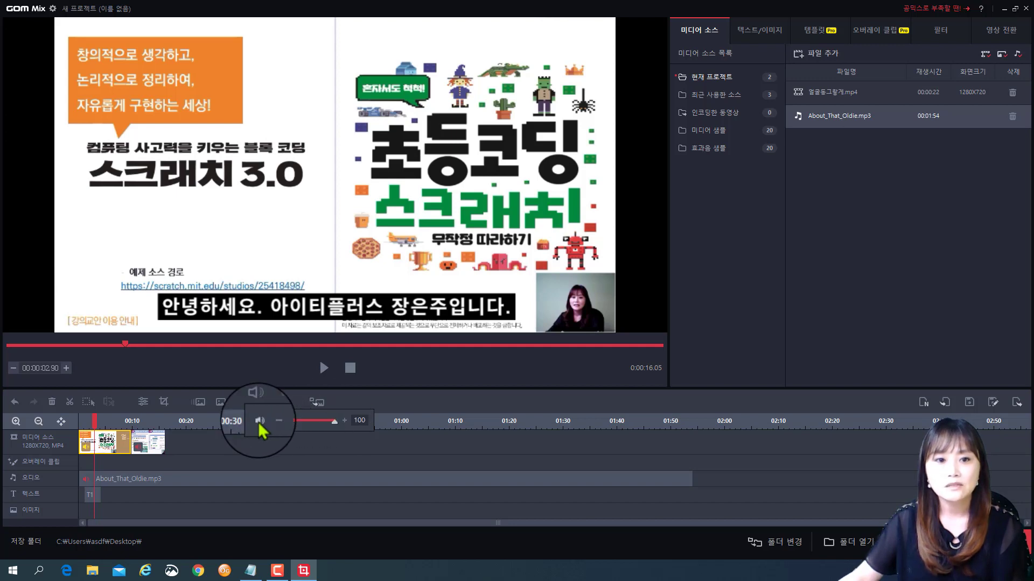
{"action": "left_click", "coordinate": [259, 422]}
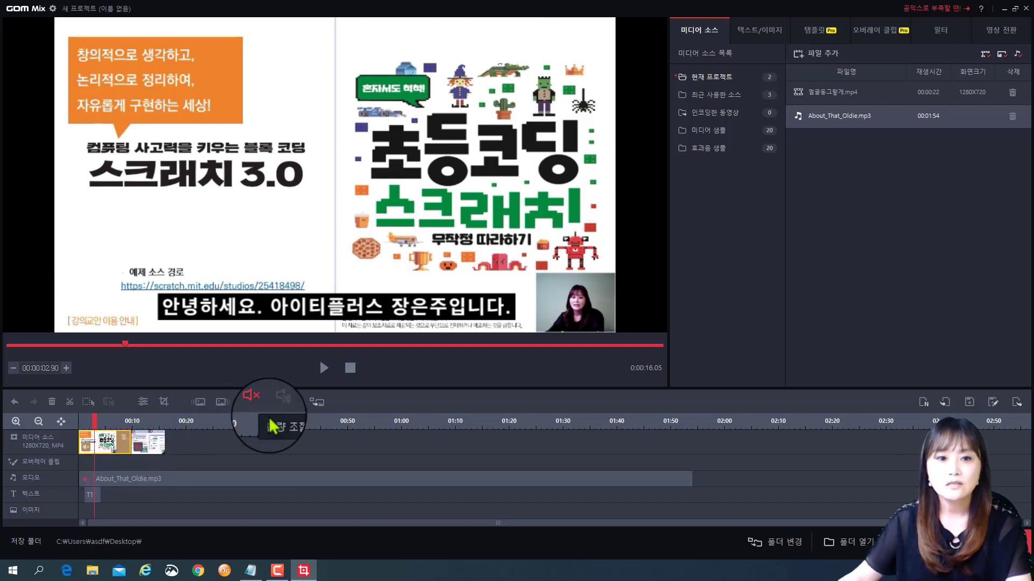
Move the playhead to 00:00:07.10 and toggle the first video clip's mute on and off directly on the clip
{"action": "left_click", "coordinate": [117, 455]}
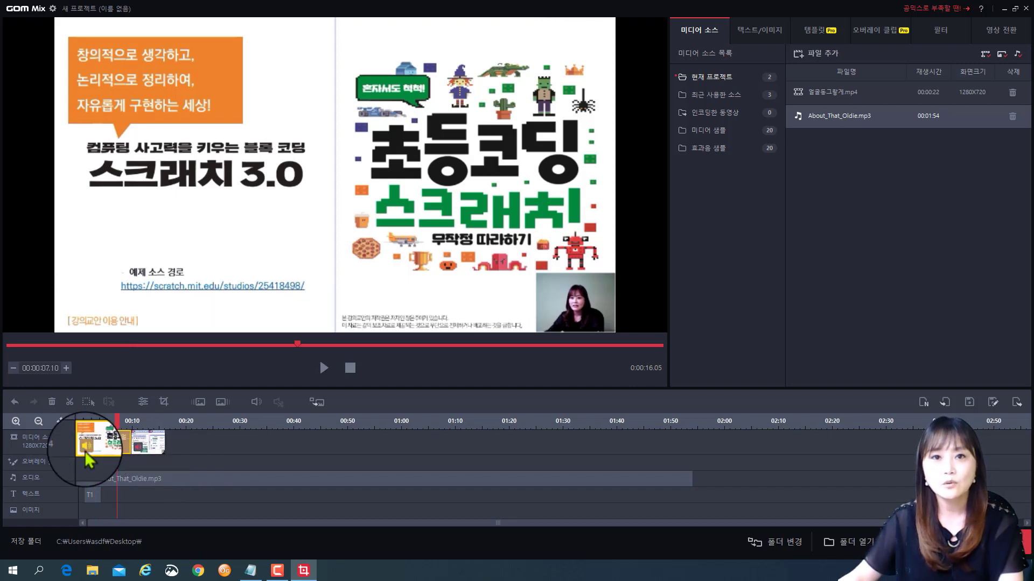
{"action": "left_click", "coordinate": [86, 447]}
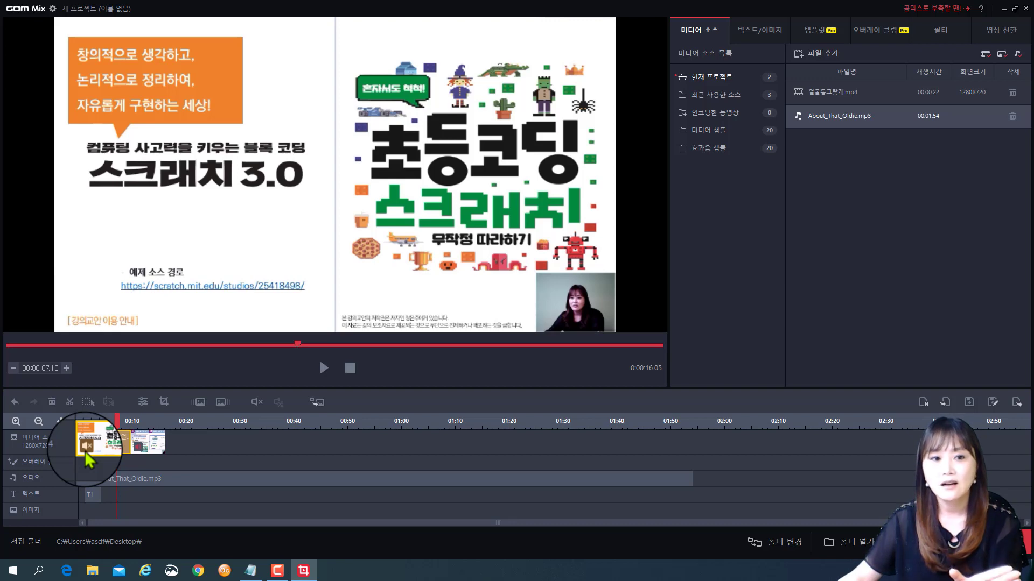
{"action": "left_click", "coordinate": [86, 451]}
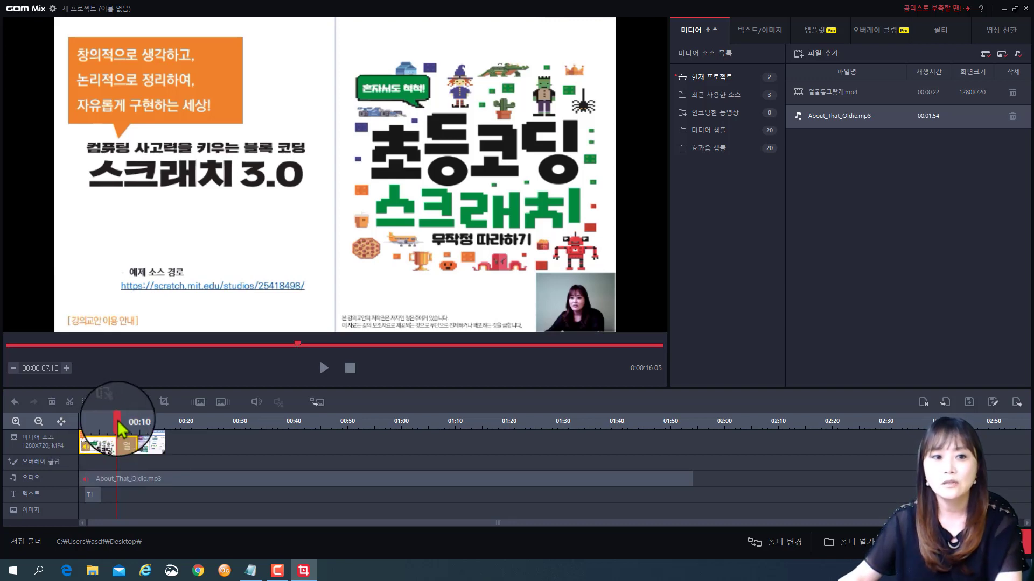
Add the 꿀잼 sticker at the start of the timeline and place it above the example source link on the left page
{"action": "left_click_drag", "start_coordinate": [117, 421], "coordinate": [102, 424]}
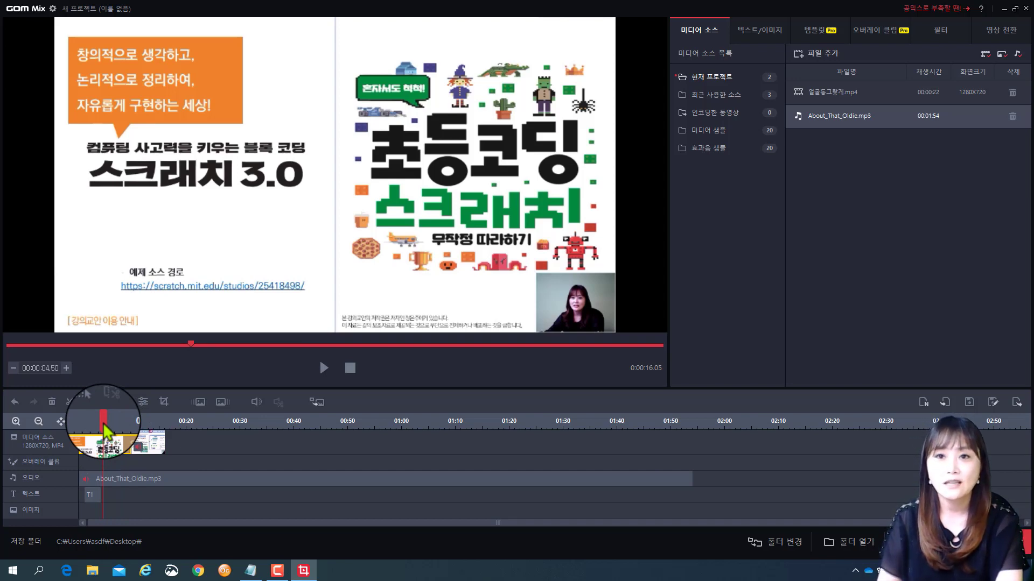
{"action": "key", "text": "Home"}
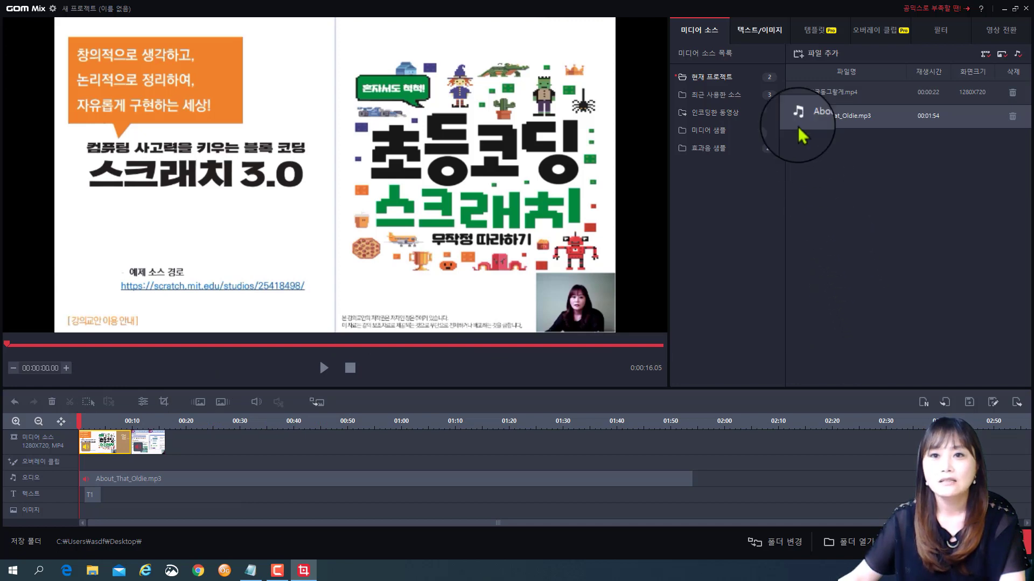
{"action": "left_click", "coordinate": [768, 34]}
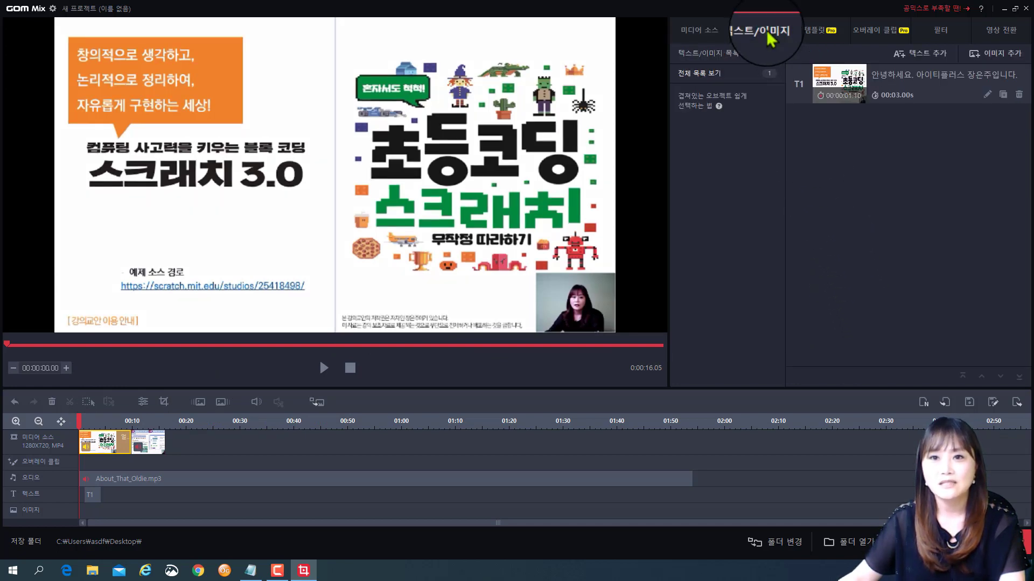
{"action": "left_click", "coordinate": [1009, 66]}
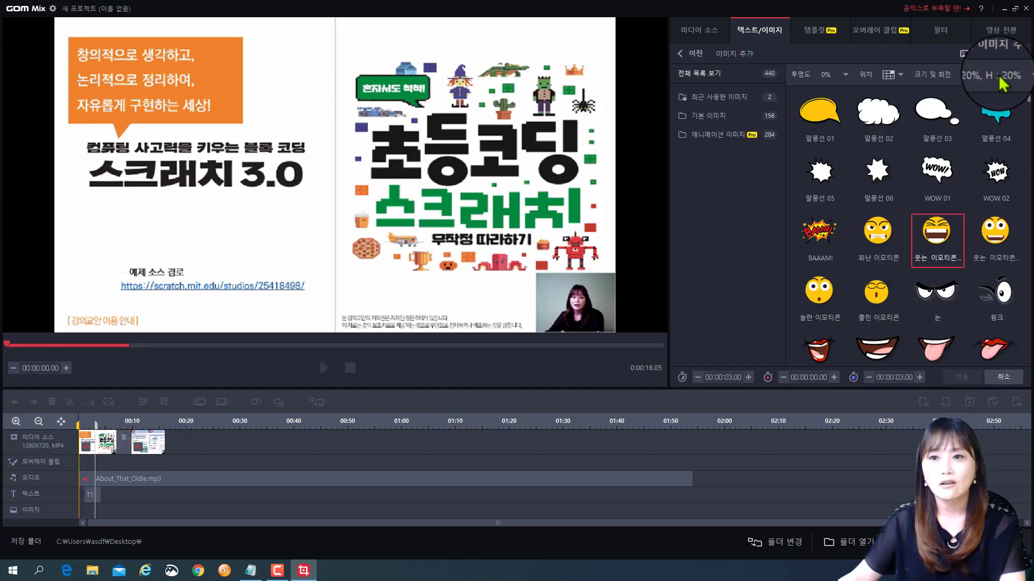
{"action": "scroll", "coordinate": [950, 202], "scroll_direction": "down", "scroll_amount": 5}
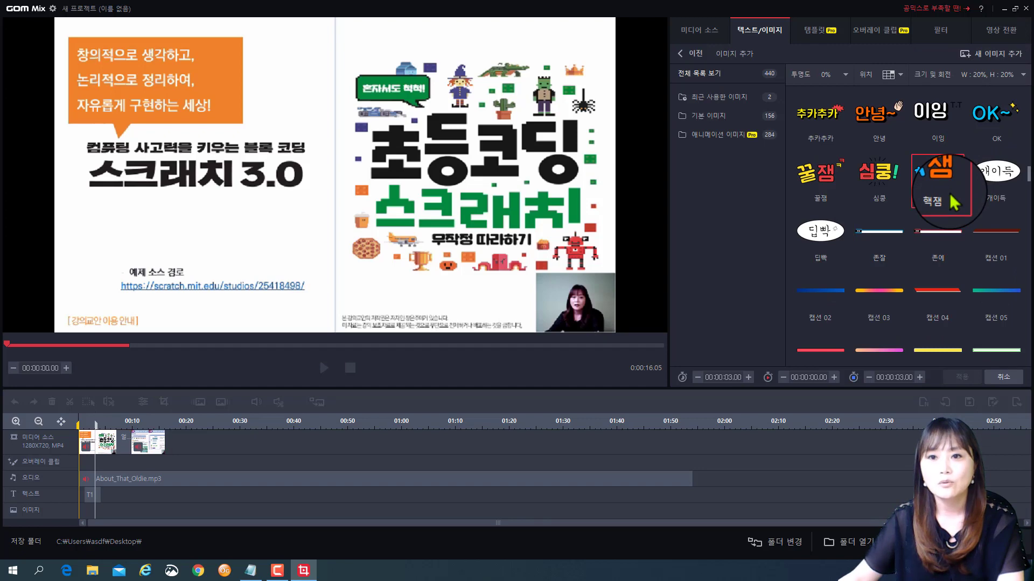
{"action": "left_click", "coordinate": [837, 190]}
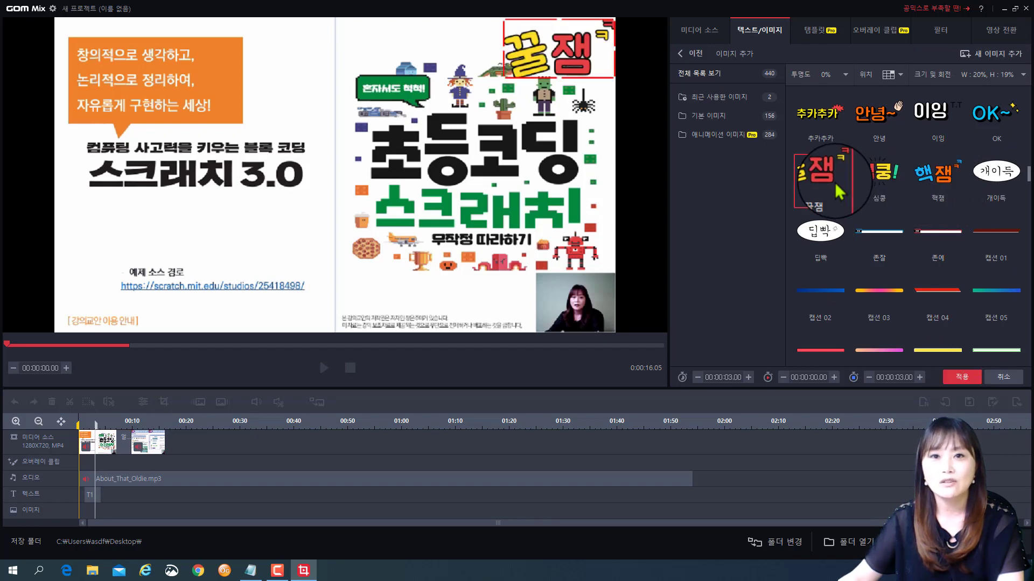
{"action": "left_click", "coordinate": [962, 377]}
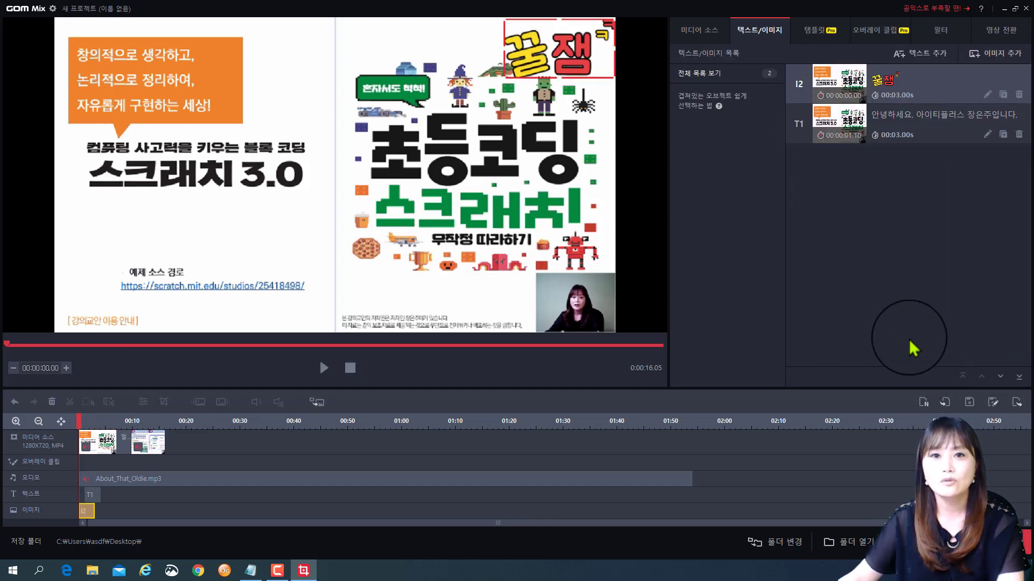
{"action": "left_click_drag", "start_coordinate": [571, 57], "coordinate": [238, 268]}
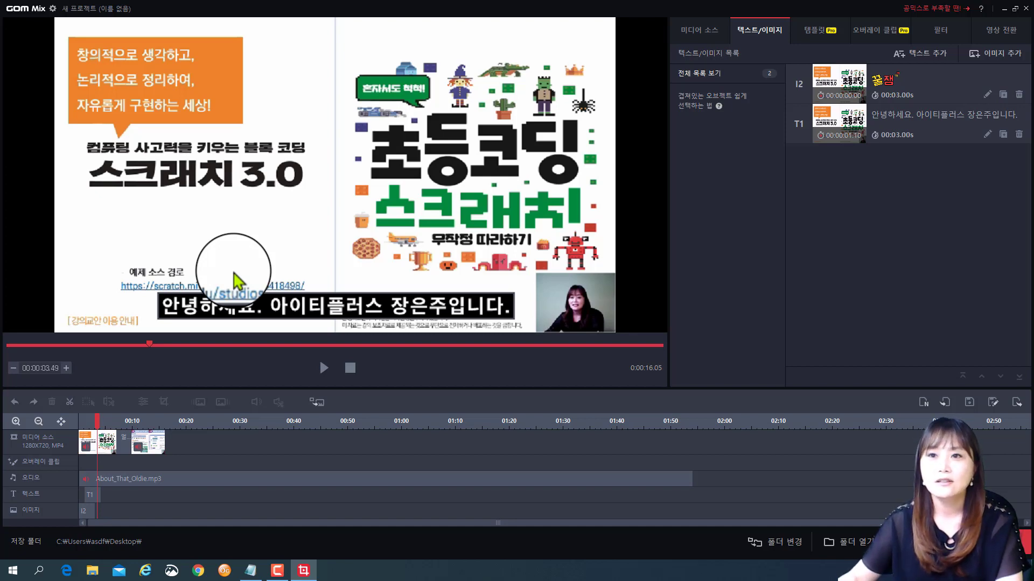
Add the yellow rose picture, file 1, at 00:00:03.49, shrink it and place it at the top beside the orange speech box
{"action": "left_click", "coordinate": [1004, 60]}
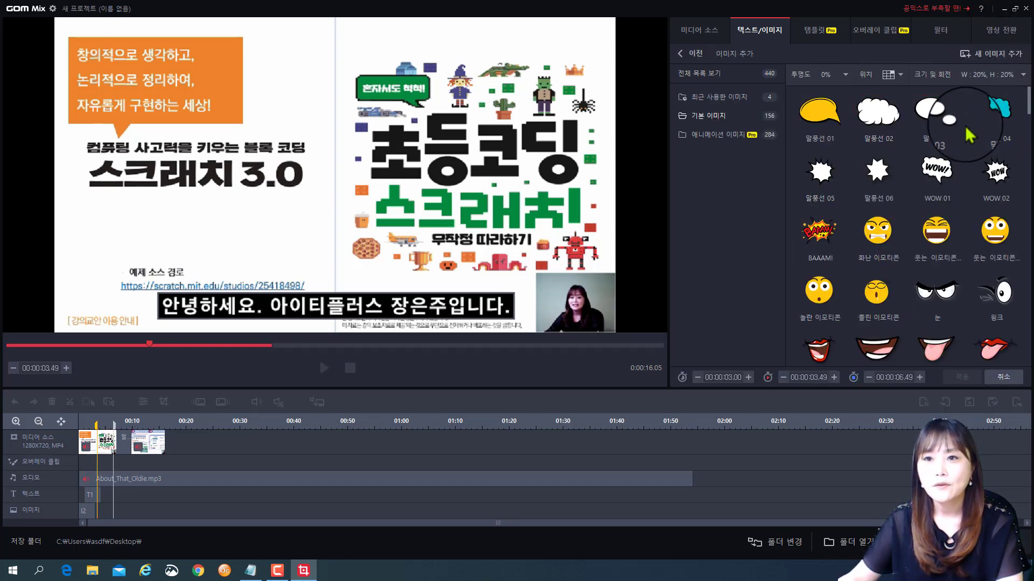
{"action": "left_click", "coordinate": [994, 55]}
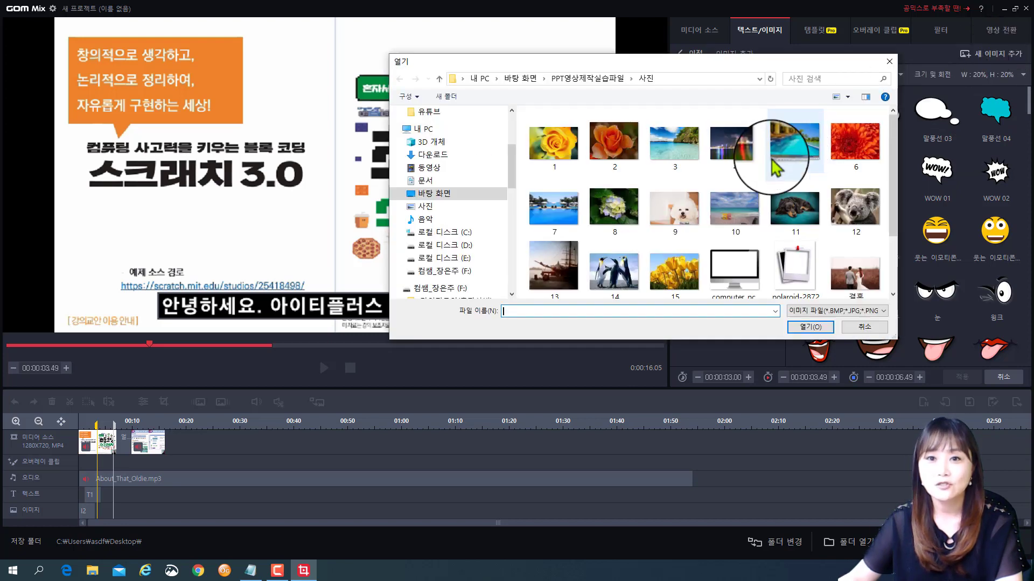
{"action": "left_click", "coordinate": [579, 148]}
{"action": "left_click", "coordinate": [810, 327]}
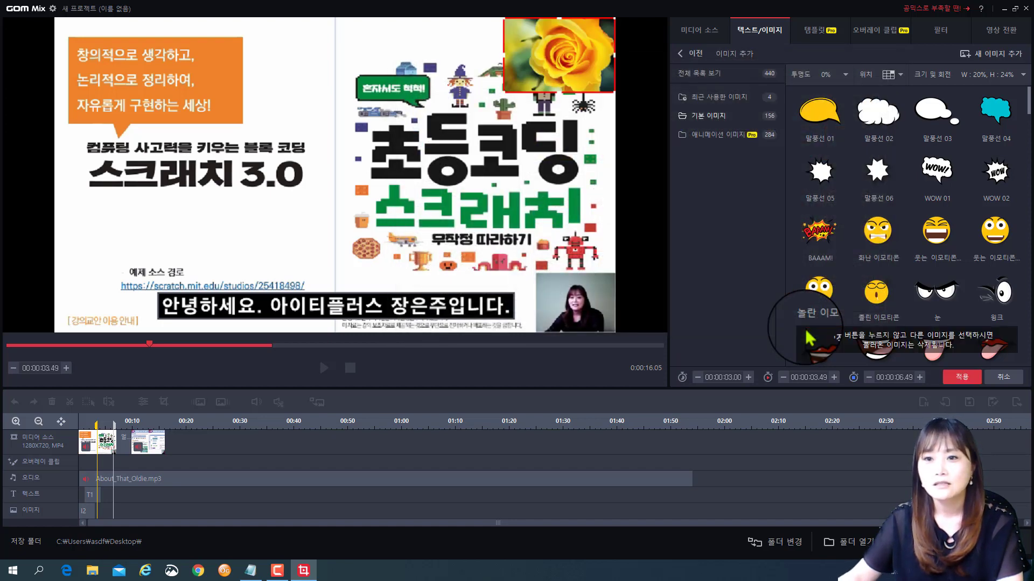
{"action": "left_click", "coordinate": [963, 377]}
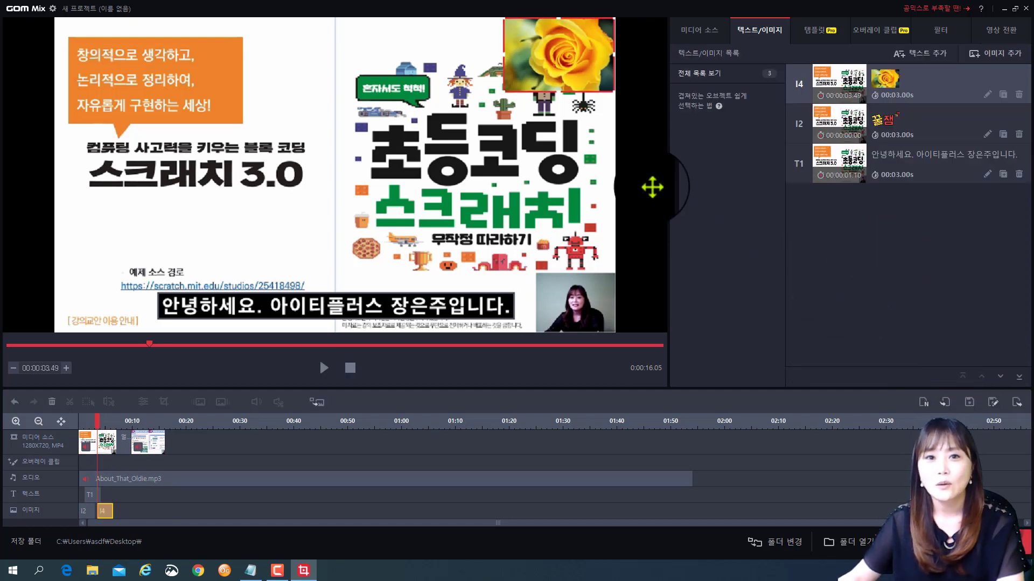
{"action": "left_click_drag", "start_coordinate": [504, 94], "coordinate": [288, 48]}
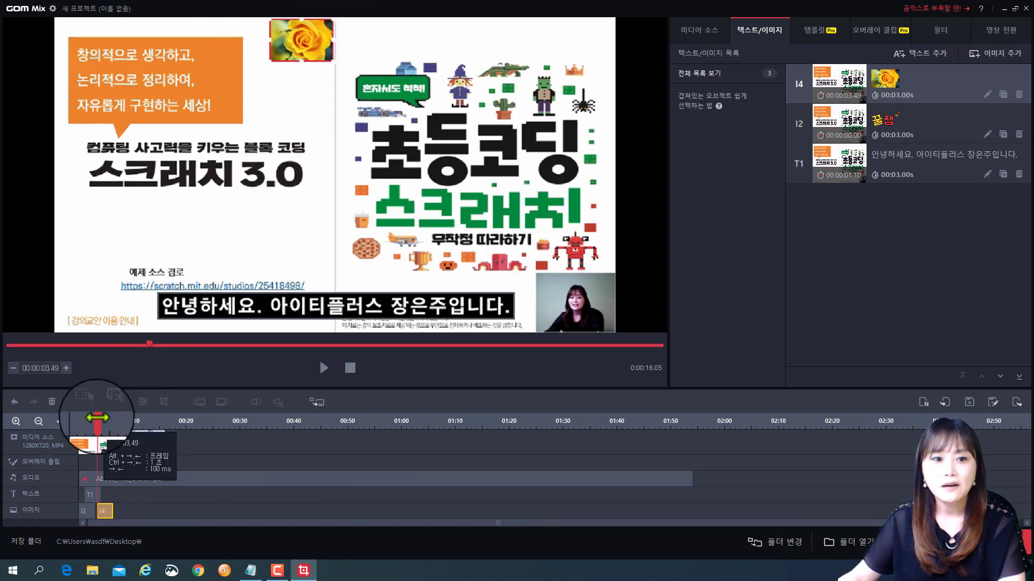
Lengthen the greeting caption to 5.40 s and the rose image to 11.91 s on the timeline
{"action": "left_click_drag", "start_coordinate": [98, 418], "coordinate": [106, 414]}
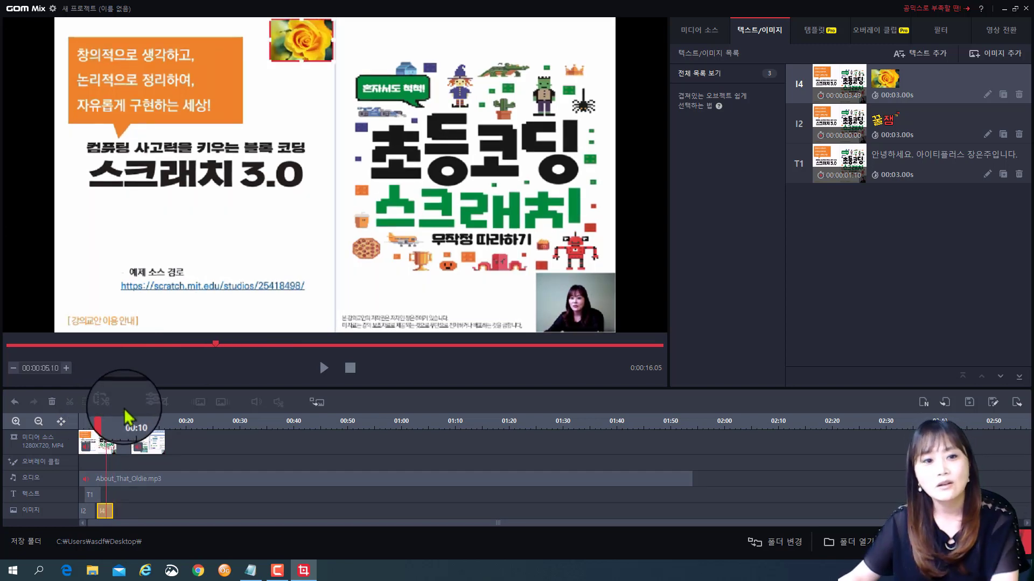
{"action": "left_click", "coordinate": [92, 495]}
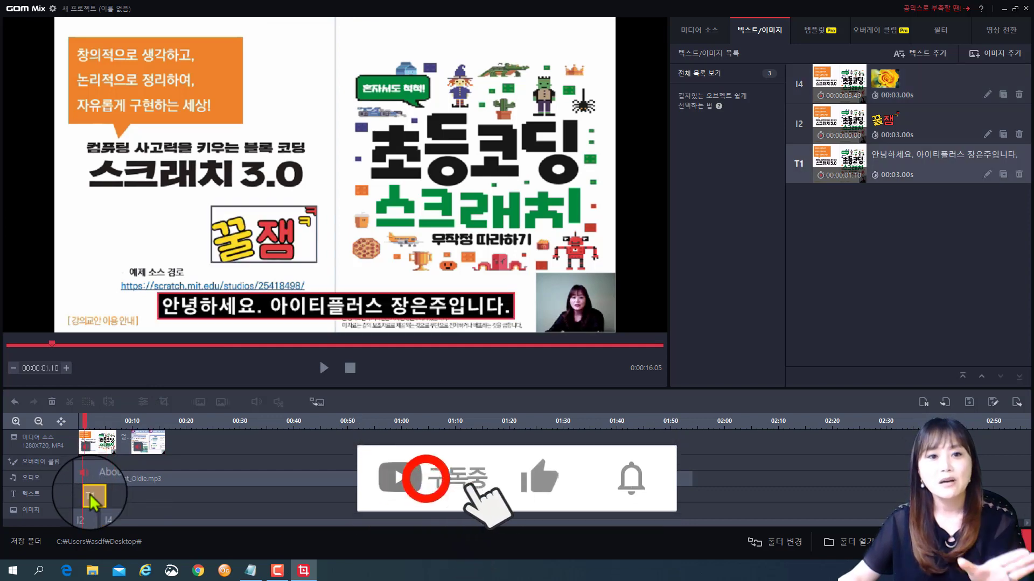
{"action": "left_click", "coordinate": [96, 419]}
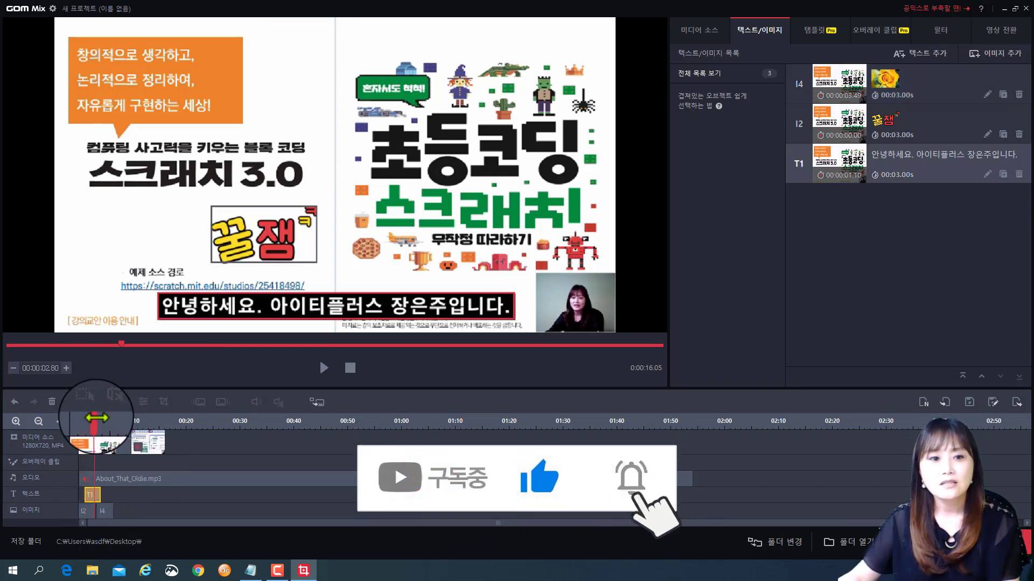
{"action": "left_click_drag", "start_coordinate": [96, 418], "coordinate": [93, 418]}
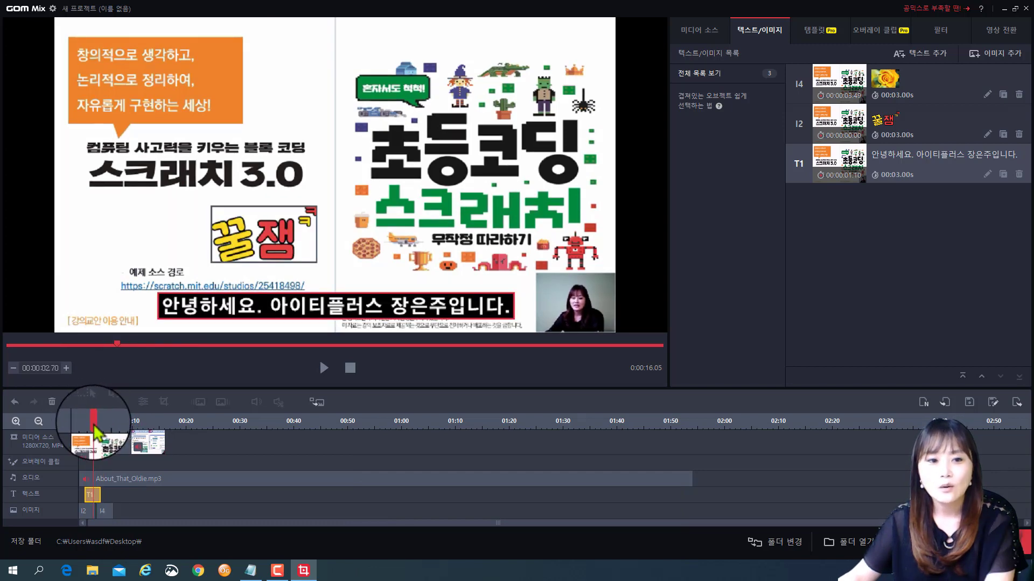
{"action": "left_click", "coordinate": [104, 516]}
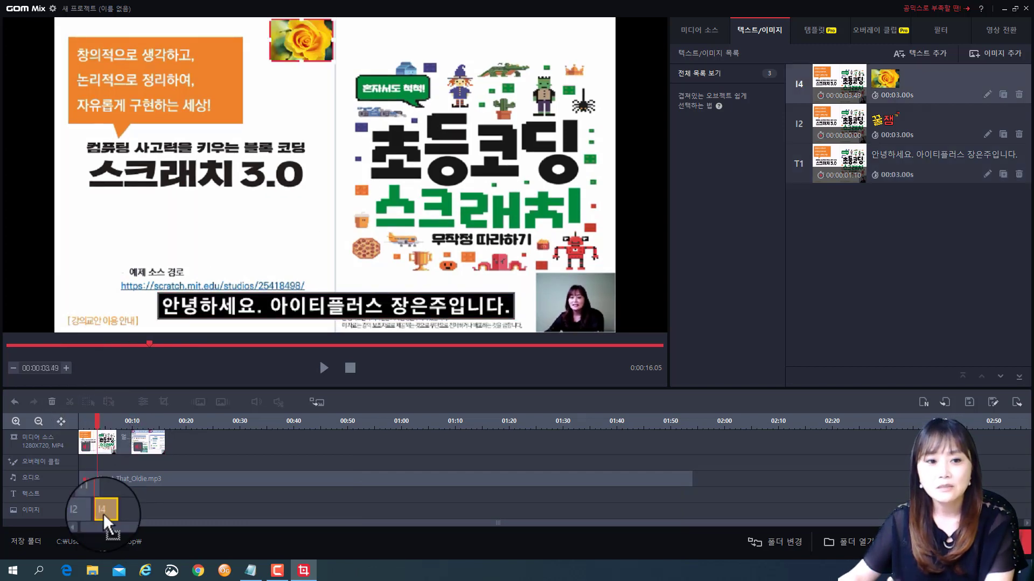
{"action": "left_click", "coordinate": [93, 496]}
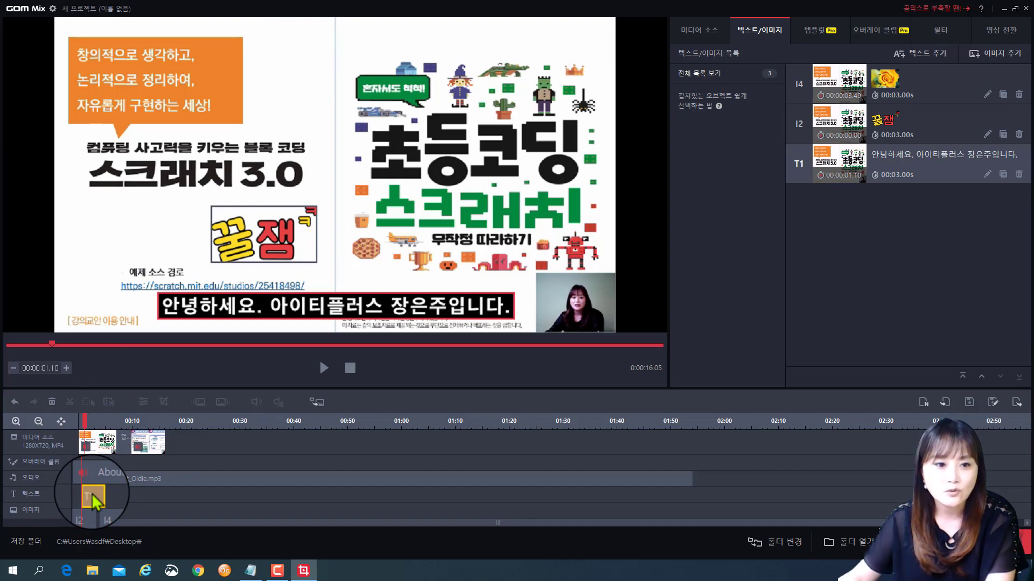
{"action": "left_click_drag", "start_coordinate": [93, 494], "coordinate": [114, 498]}
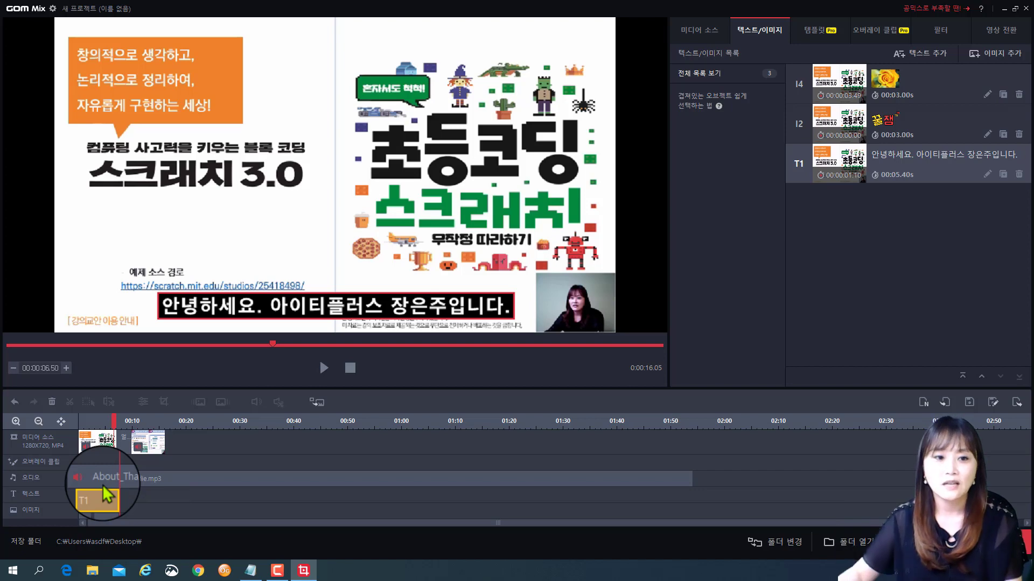
{"action": "left_click", "coordinate": [103, 512]}
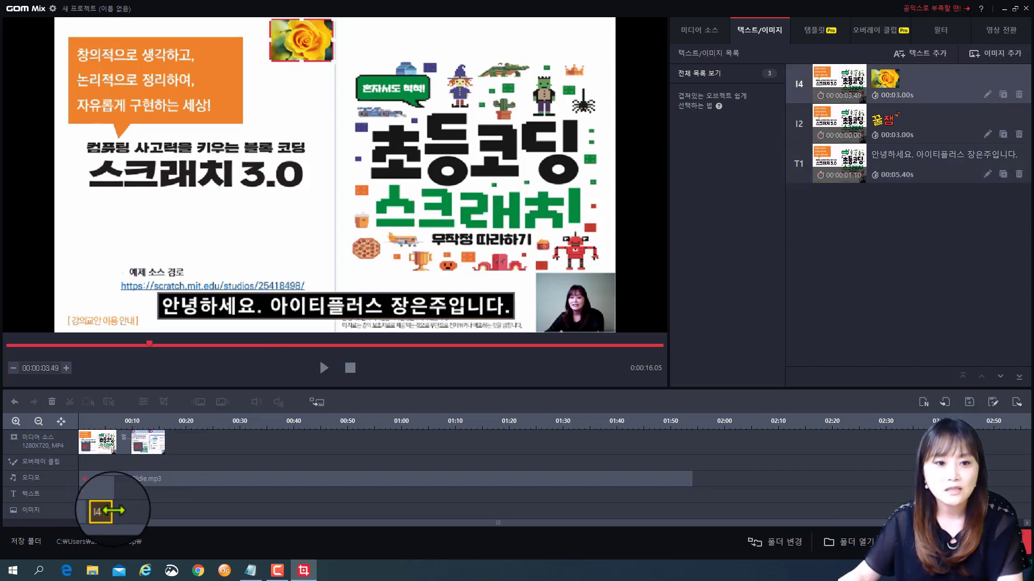
{"action": "left_click_drag", "start_coordinate": [113, 511], "coordinate": [162, 510]}
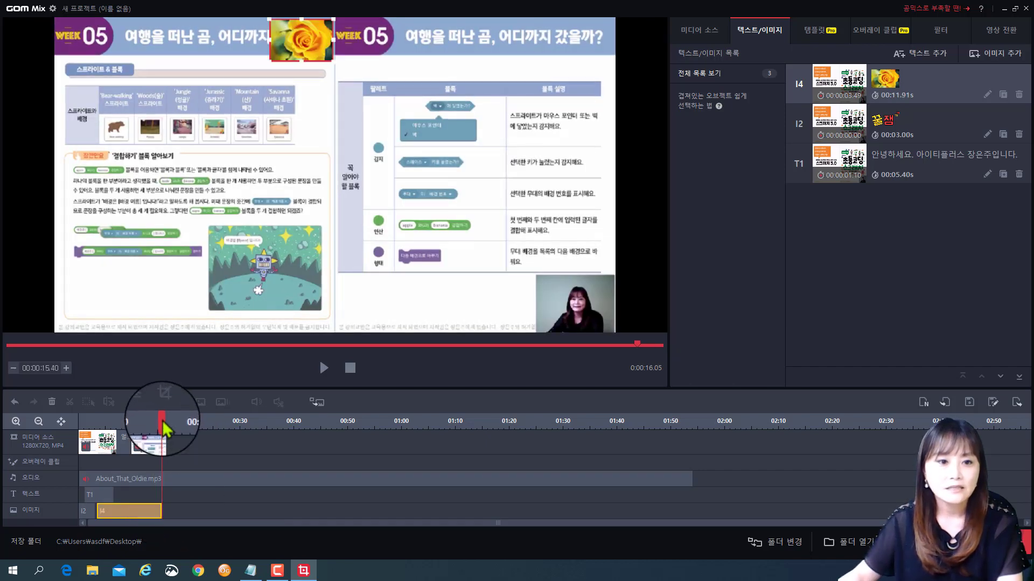
Mute both video clips directly on the timeline and play the project from the start
{"action": "left_click_drag", "start_coordinate": [162, 425], "coordinate": [97, 426]}
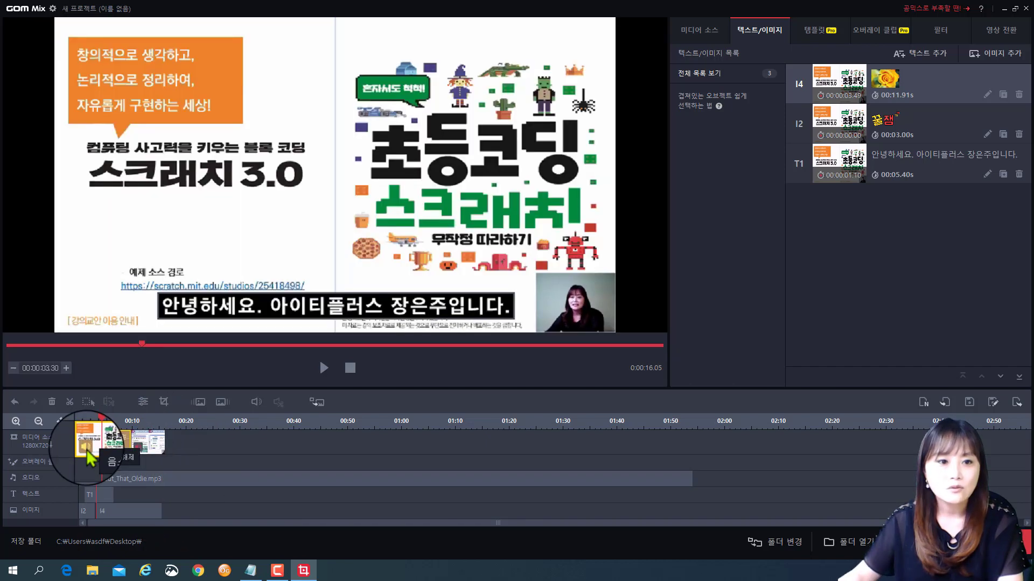
{"action": "left_click", "coordinate": [138, 450]}
{"action": "key", "text": "Home"}
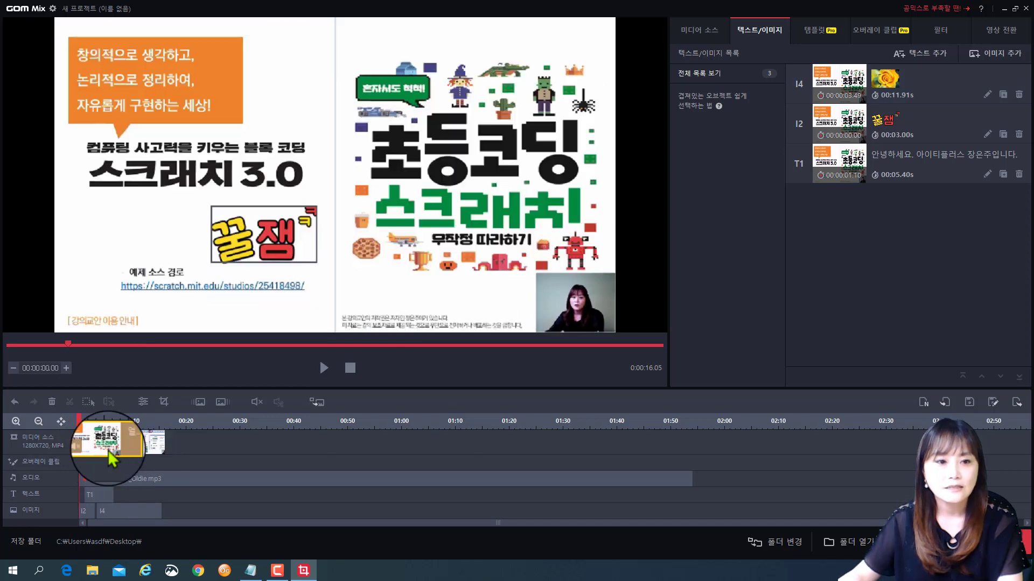
{"action": "key", "text": "space"}
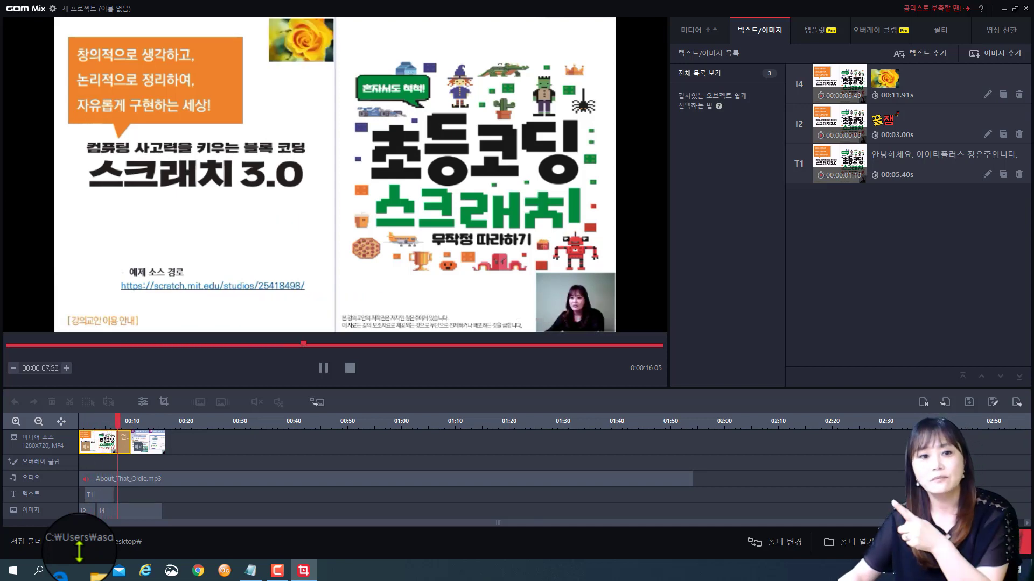
{"action": "key", "text": "Home"}
Apply the 가로 회전 날아가기 transition to the second video clip and play back the change between the two clips
{"action": "mouse_move", "coordinate": [113, 423]}
{"action": "left_mouse_down"}
{"action": "mouse_move", "coordinate": [150, 425]}
{"action": "mouse_move", "coordinate": [80, 431]}
{"action": "mouse_move", "coordinate": [143, 423]}
{"action": "mouse_move", "coordinate": [125, 424]}
{"action": "left_mouse_up"}
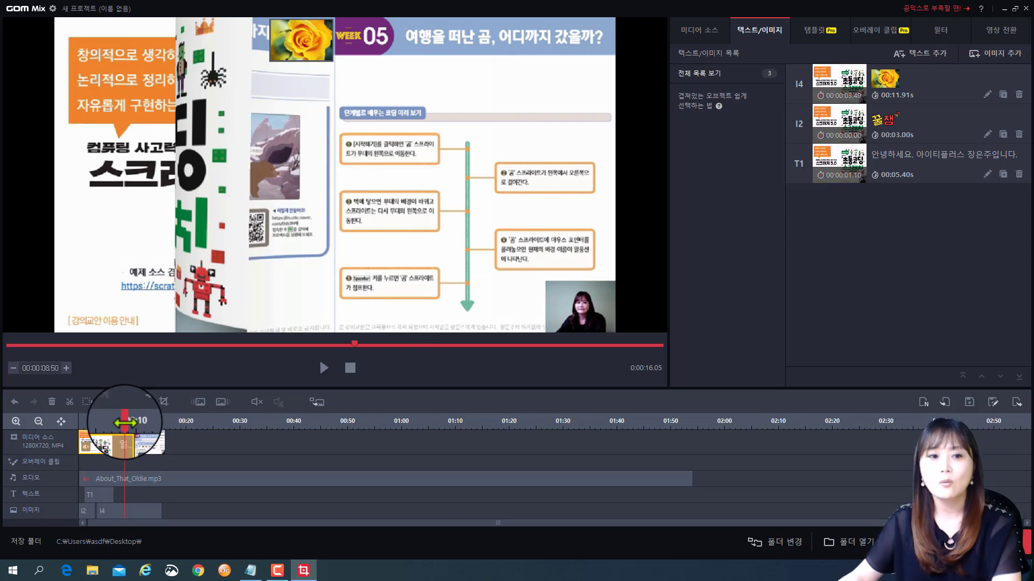
{"action": "left_click", "coordinate": [131, 435]}
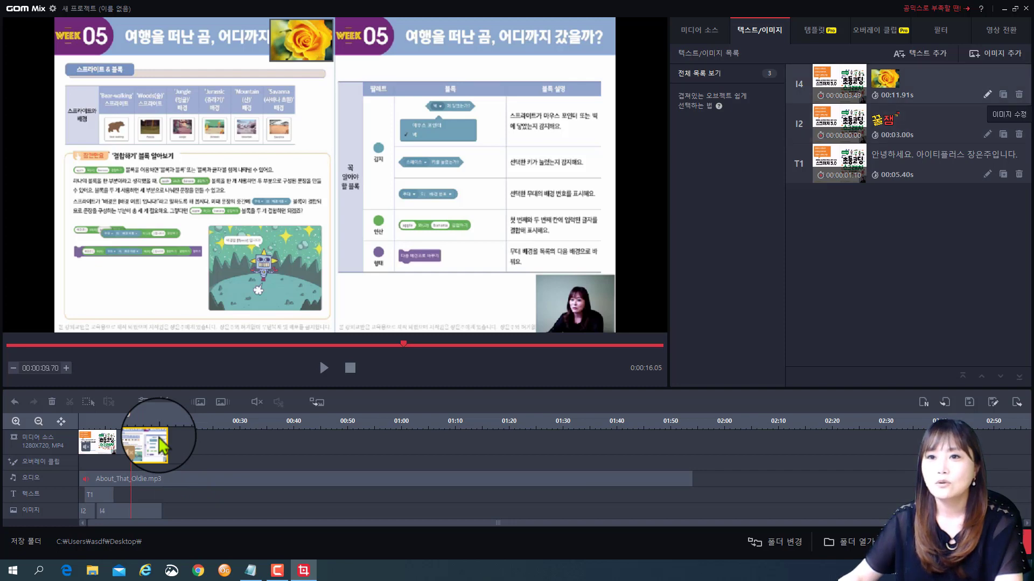
{"action": "left_click", "coordinate": [1012, 37]}
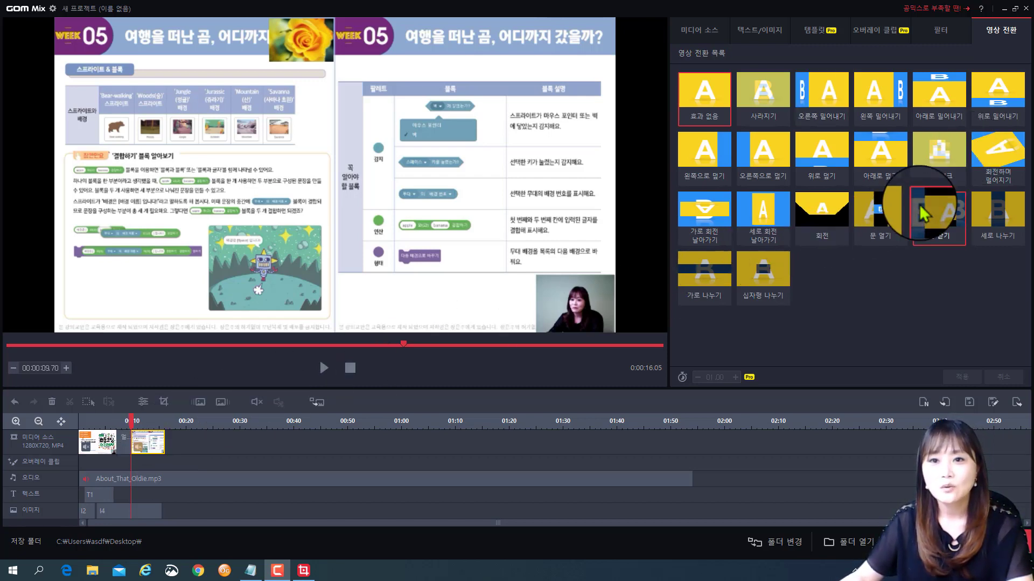
{"action": "left_click", "coordinate": [714, 214]}
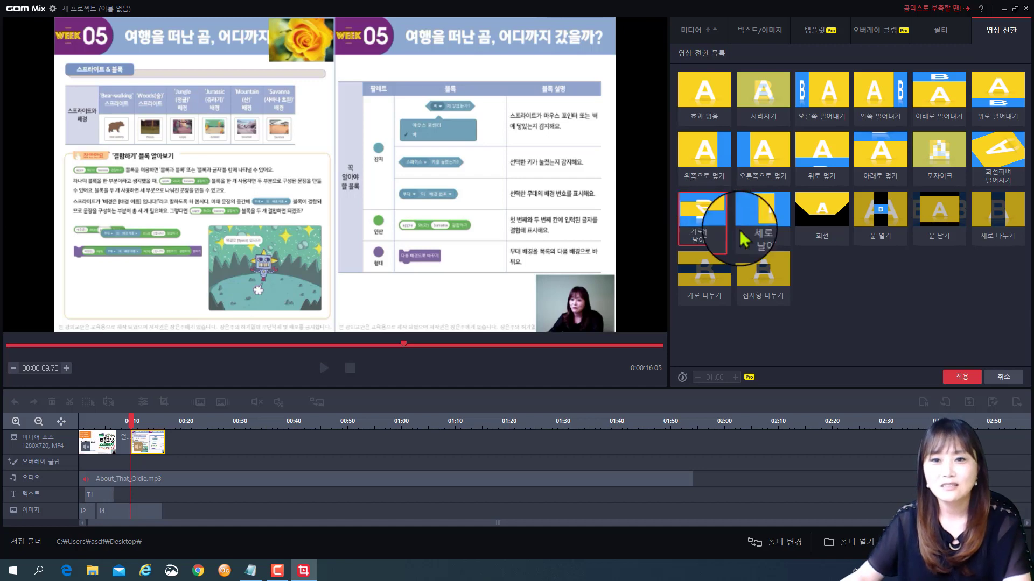
{"action": "left_click", "coordinate": [964, 380]}
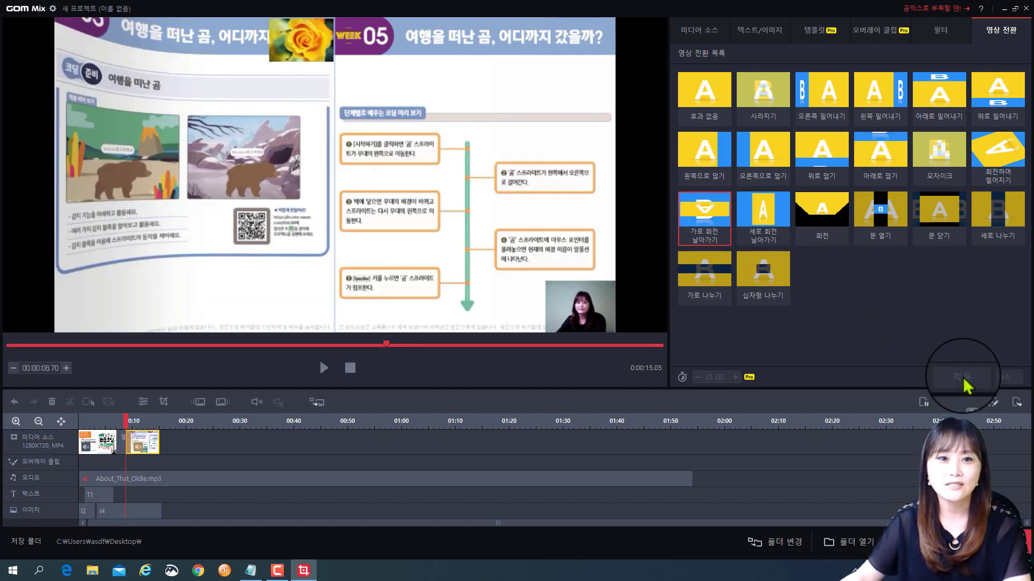
{"action": "left_click", "coordinate": [125, 421]}
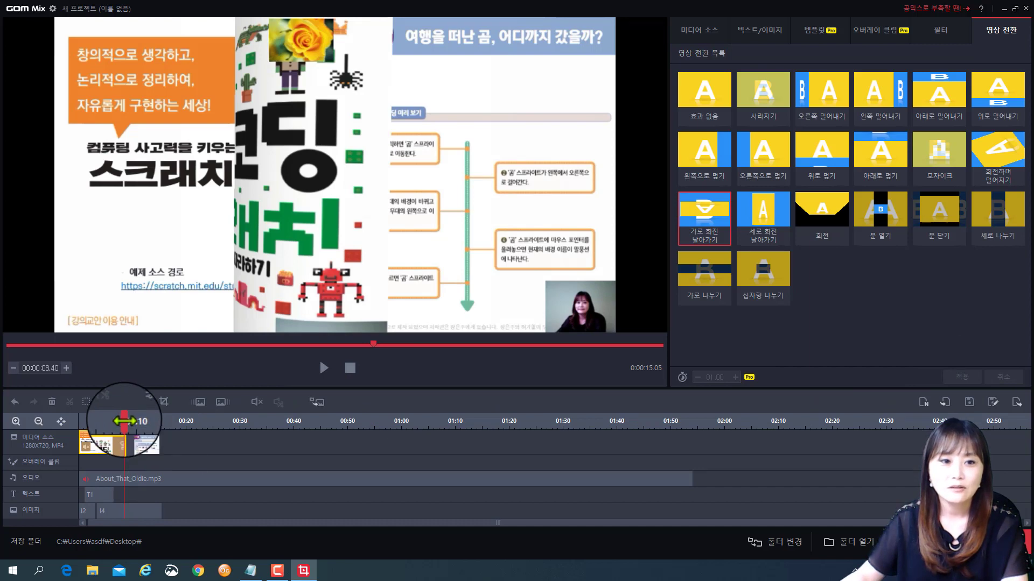
{"action": "left_click", "coordinate": [323, 367]}
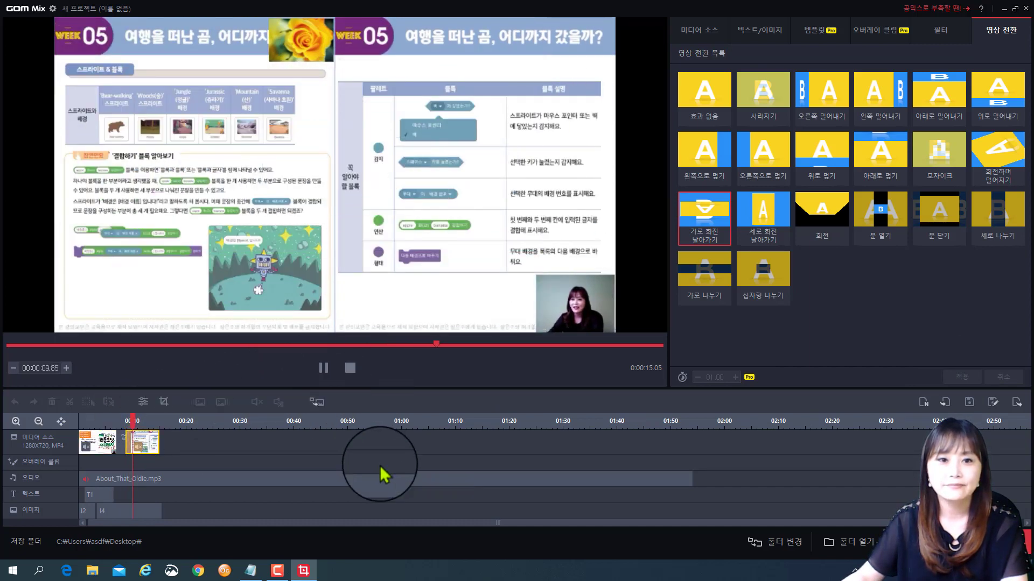
{"action": "left_click", "coordinate": [323, 368]}
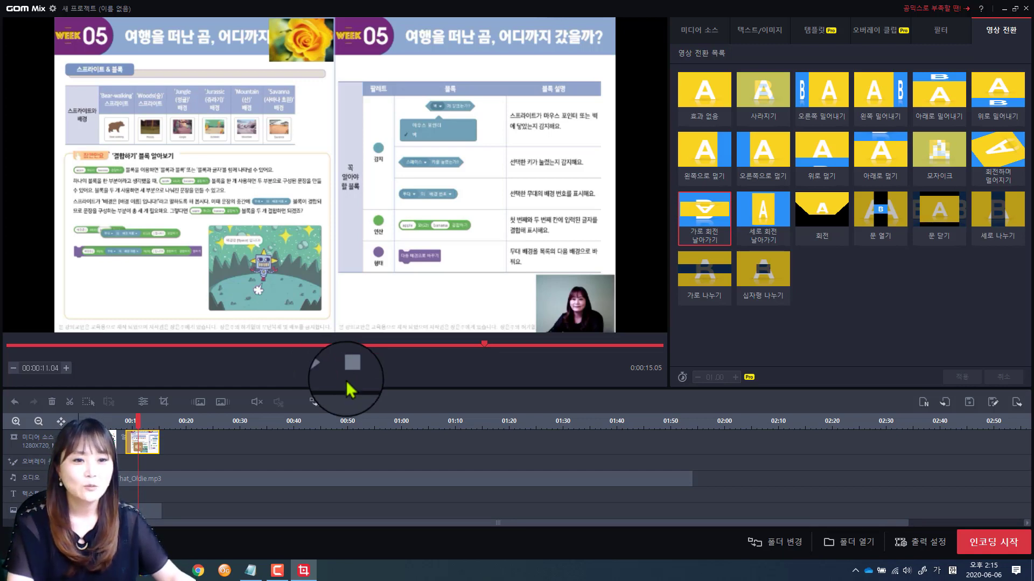
Encode the video to the 바탕 화면 folder under the file name 연습 and close the encoding dialog
{"action": "left_click", "coordinate": [989, 551]}
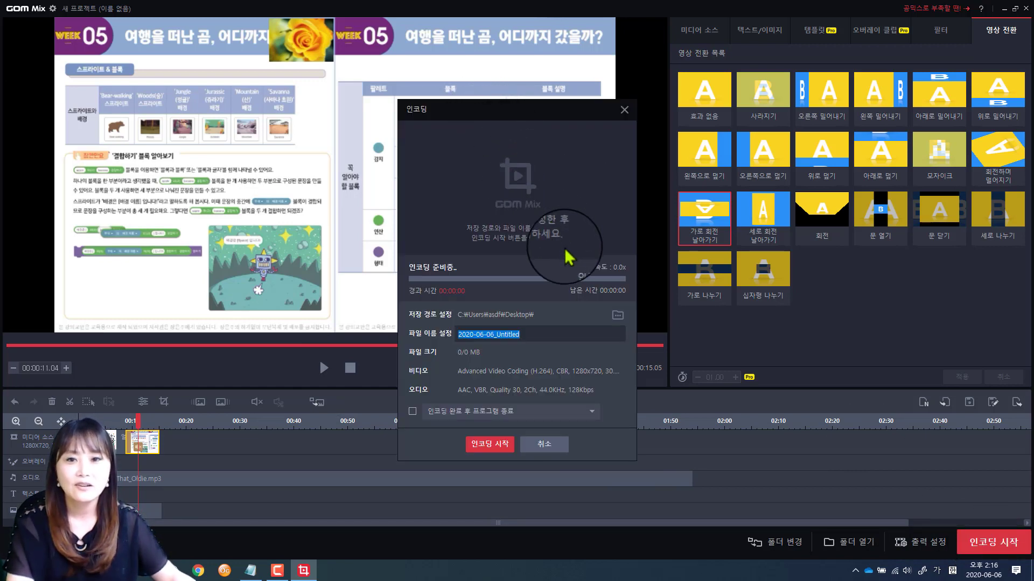
{"action": "left_click", "coordinate": [617, 315]}
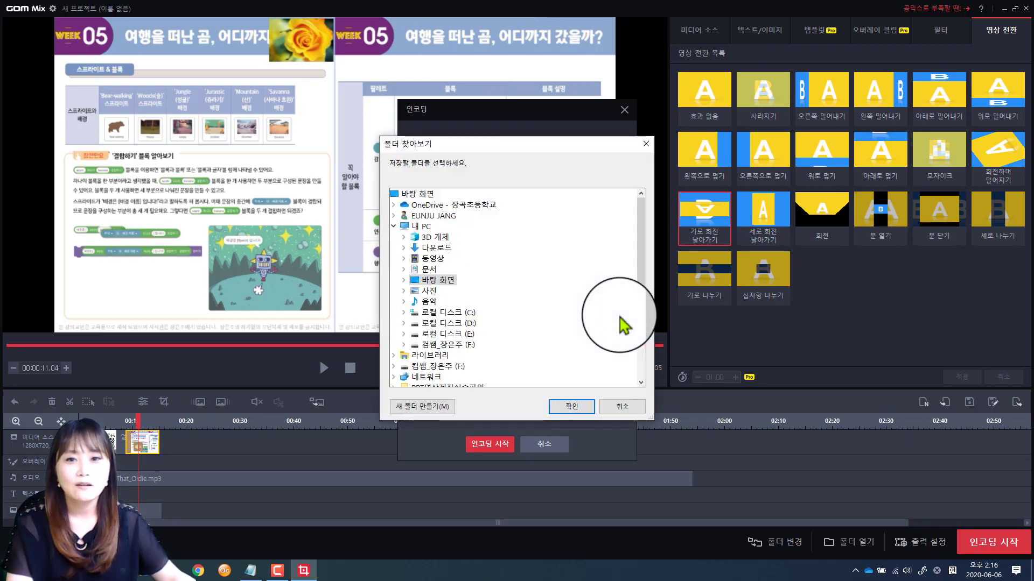
{"action": "left_click", "coordinate": [445, 281]}
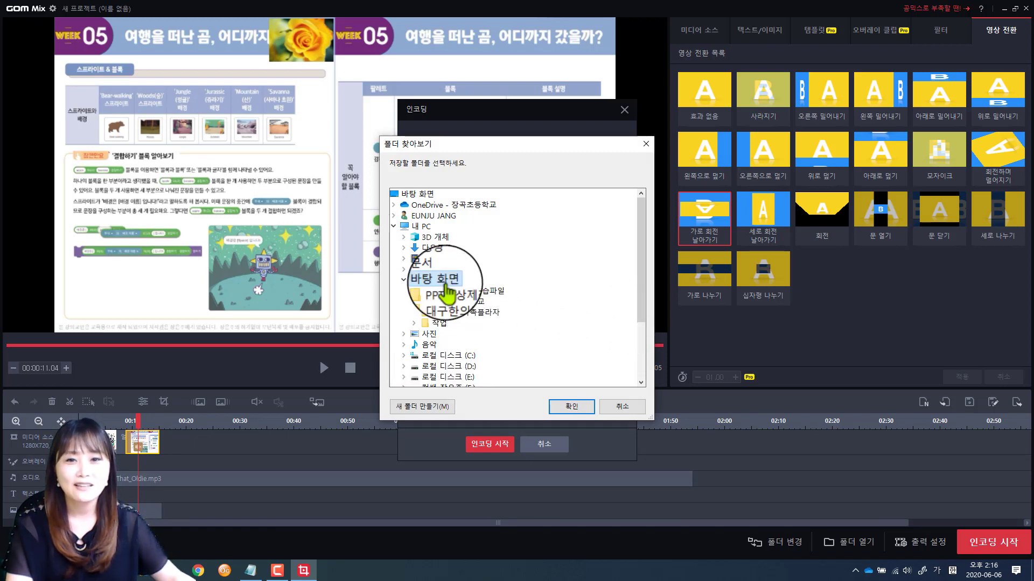
{"action": "left_click", "coordinate": [580, 411]}
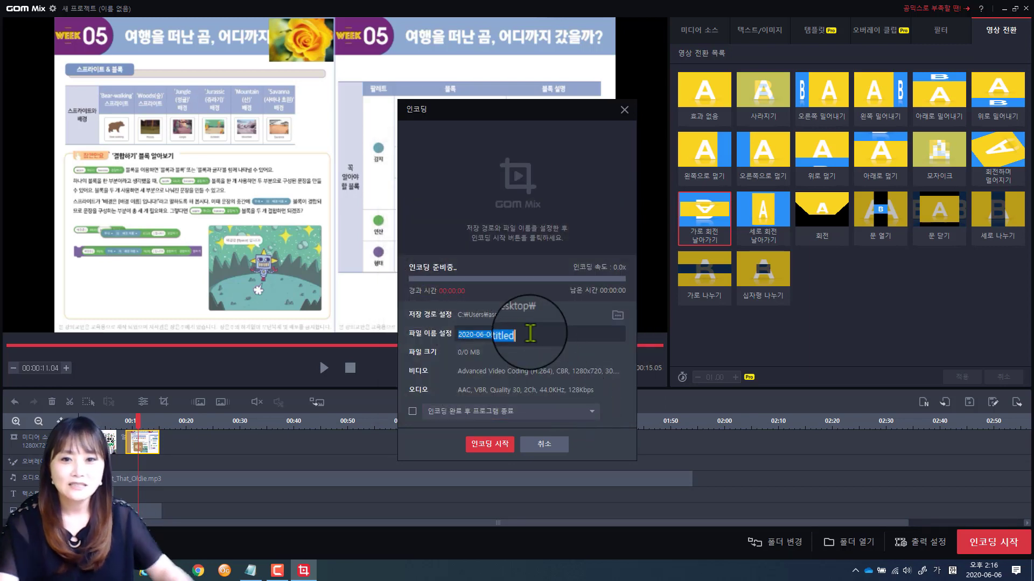
{"action": "type", "text": "ㄷ연습"}
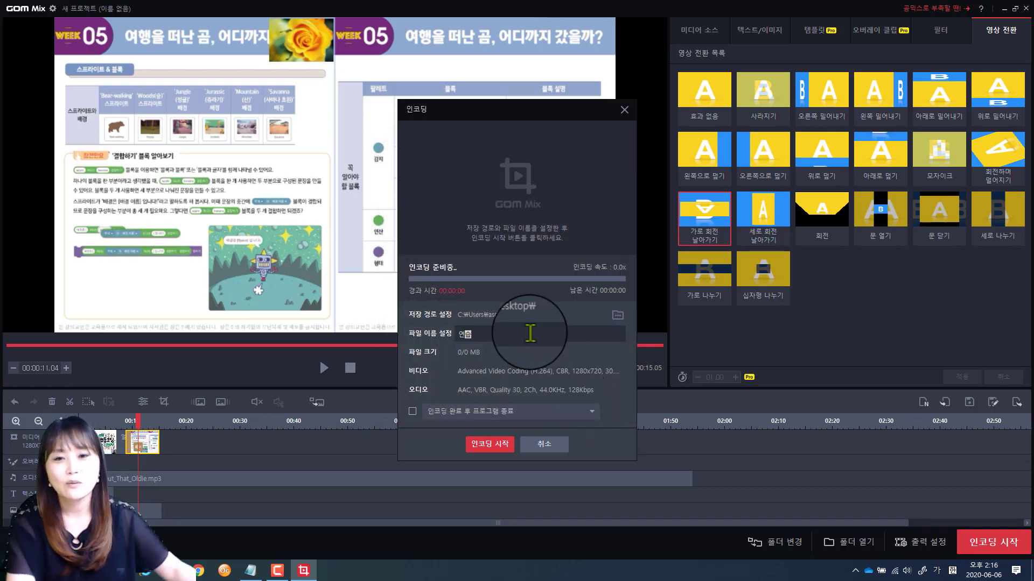
{"action": "left_click", "coordinate": [491, 454]}
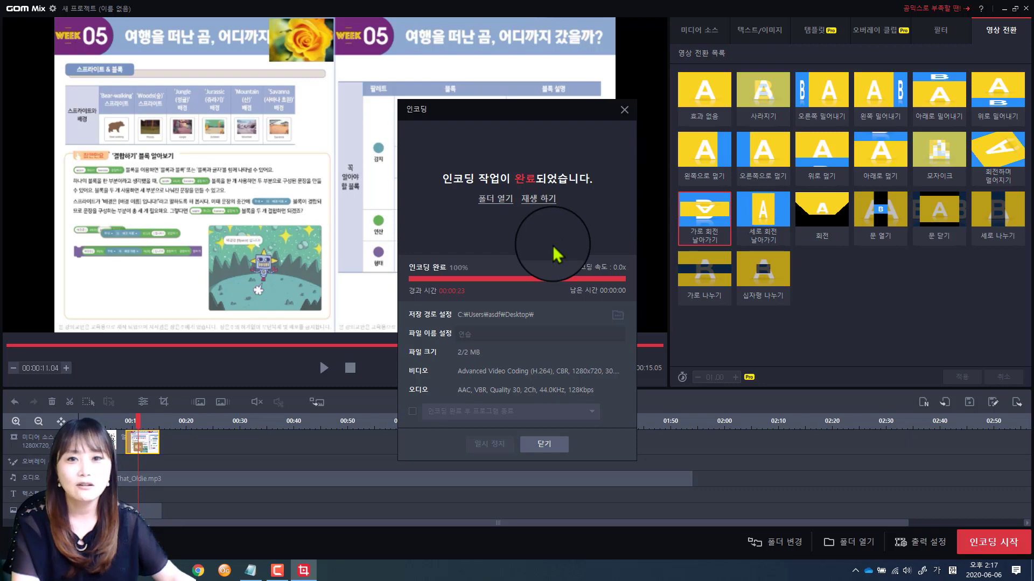
{"action": "left_click", "coordinate": [501, 218]}
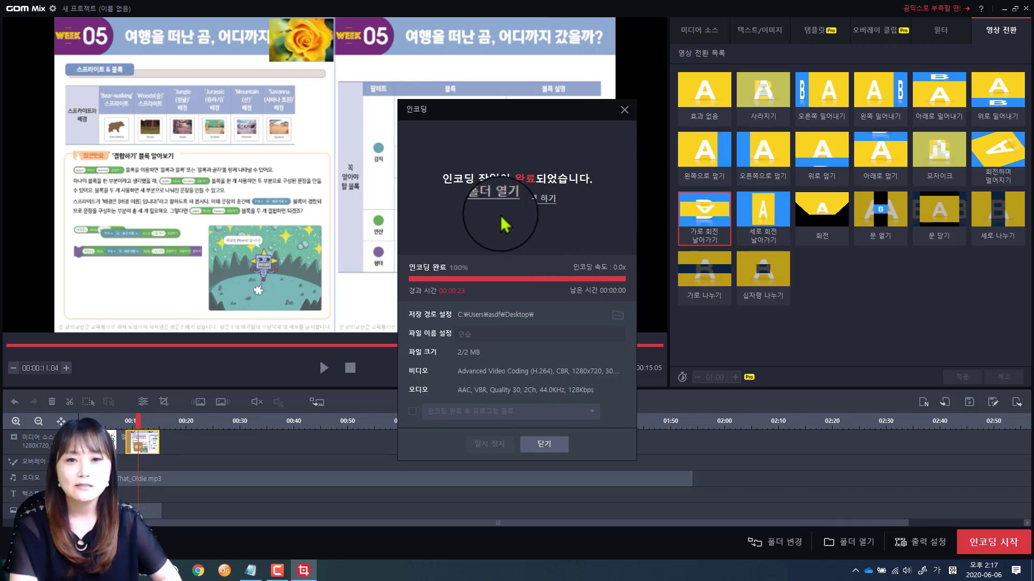
{"action": "key", "text": "Escape"}
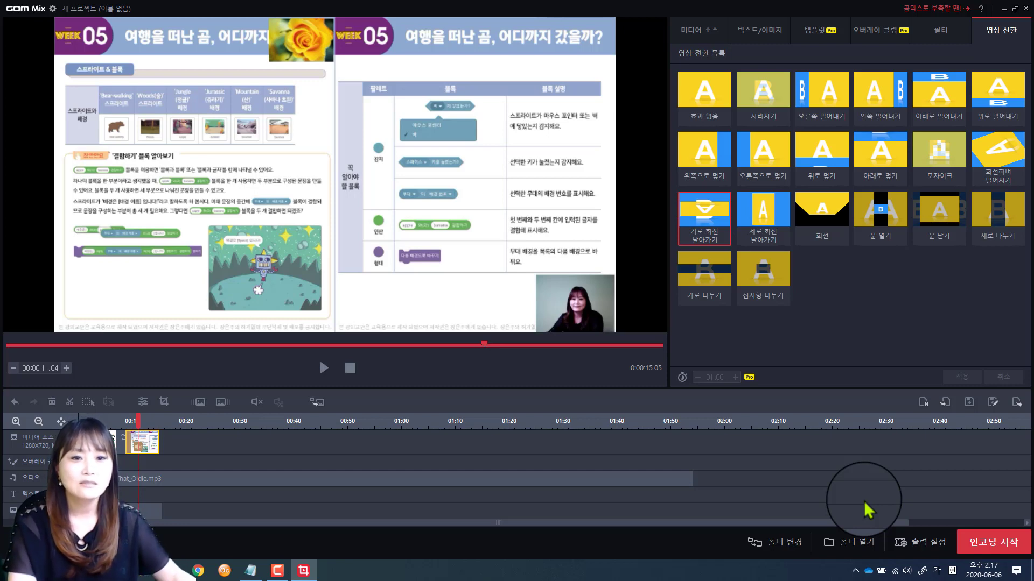
Save the project as 연습 in the DataFile (*.grp) format in the 바탕 화면 folder
{"action": "left_click", "coordinate": [971, 410]}
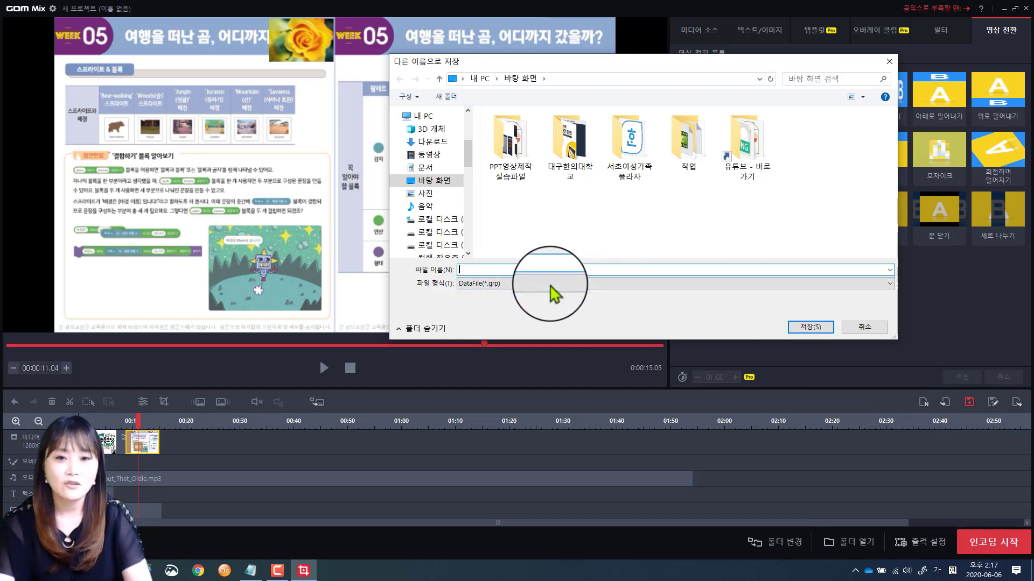
{"action": "type", "text": "연습"}
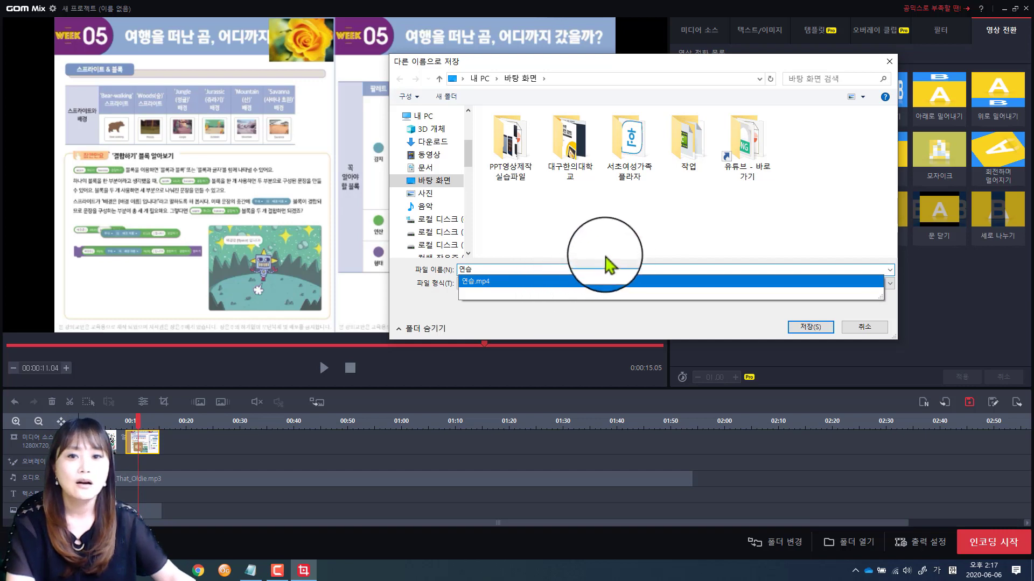
{"action": "left_click", "coordinate": [608, 269]}
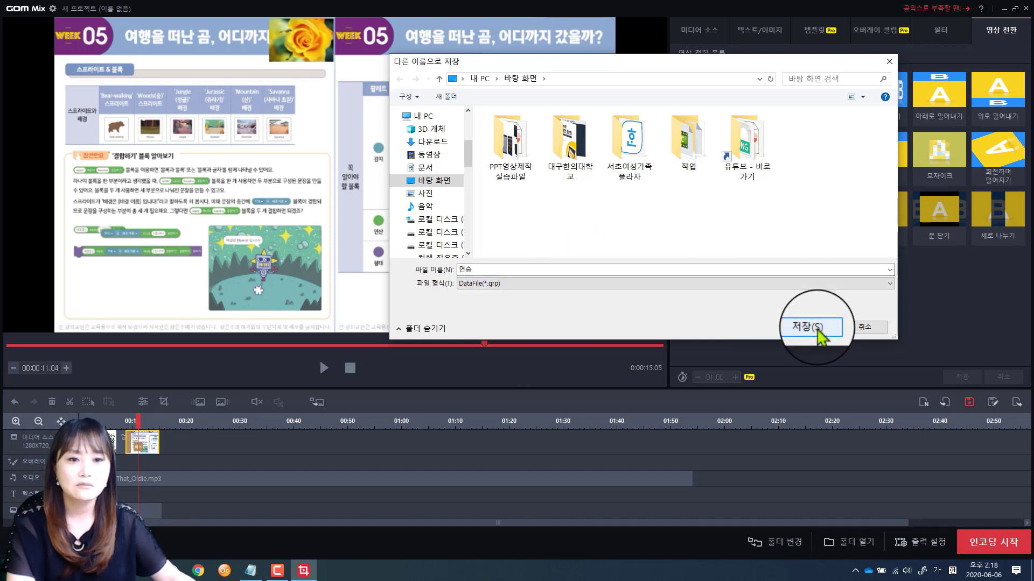
{"action": "left_click", "coordinate": [818, 331]}
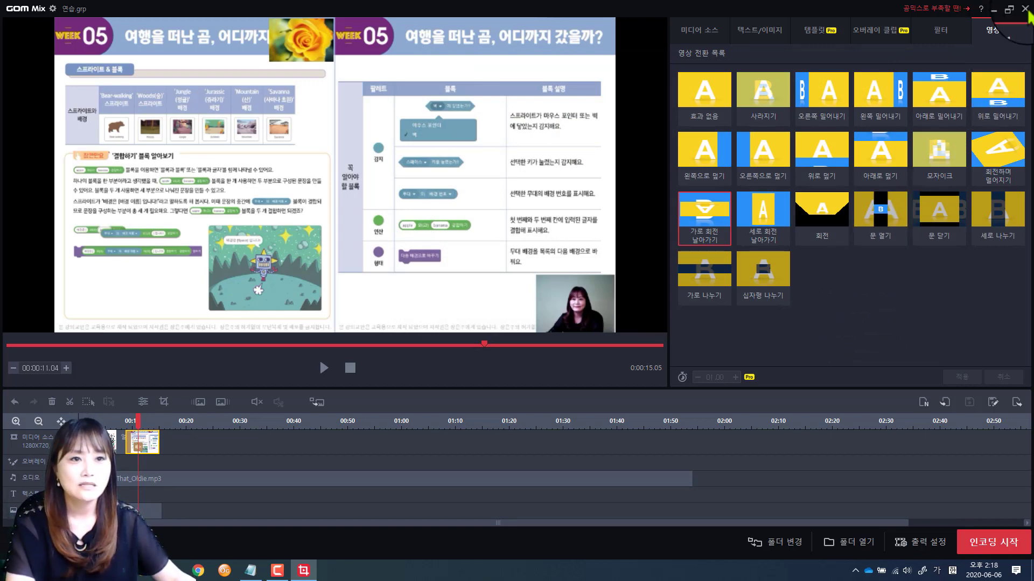
Close the video editor and place the 연습 project file and the 연습 video file side by side on an empty area of the desktop
{"action": "left_click", "coordinate": [1024, 9]}
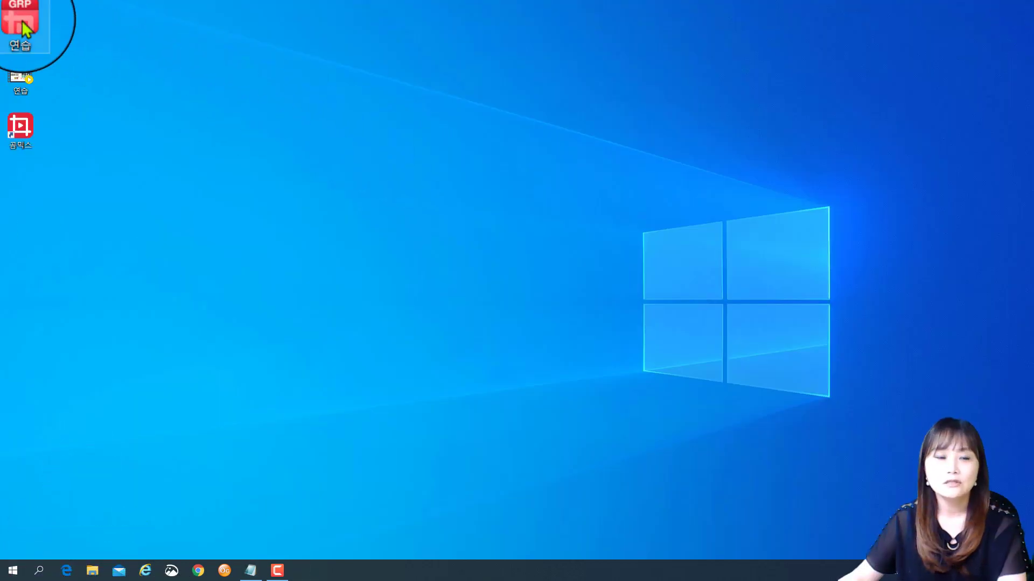
{"action": "left_click_drag", "start_coordinate": [23, 21], "coordinate": [254, 96]}
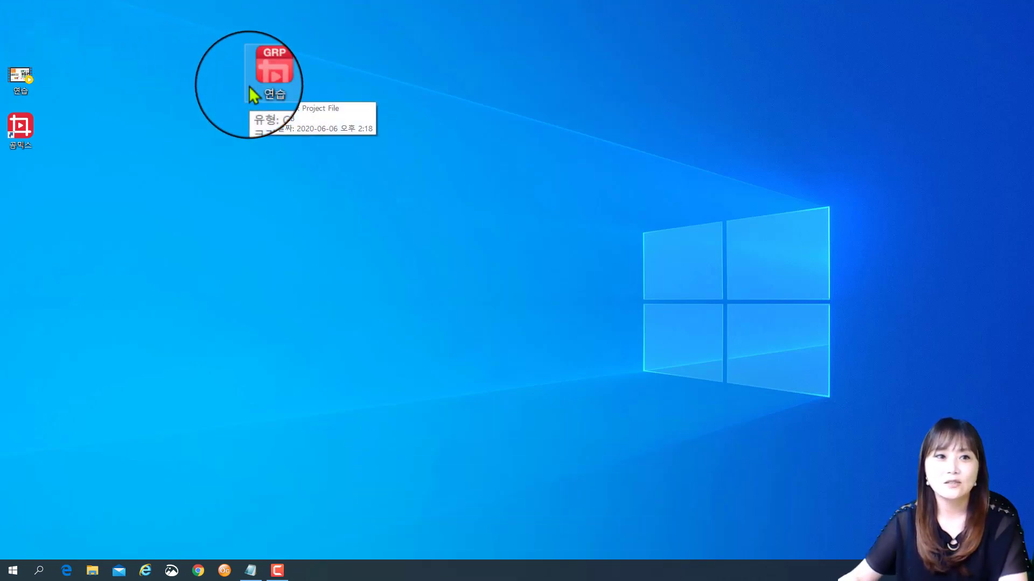
{"action": "left_click_drag", "start_coordinate": [24, 84], "coordinate": [371, 103]}
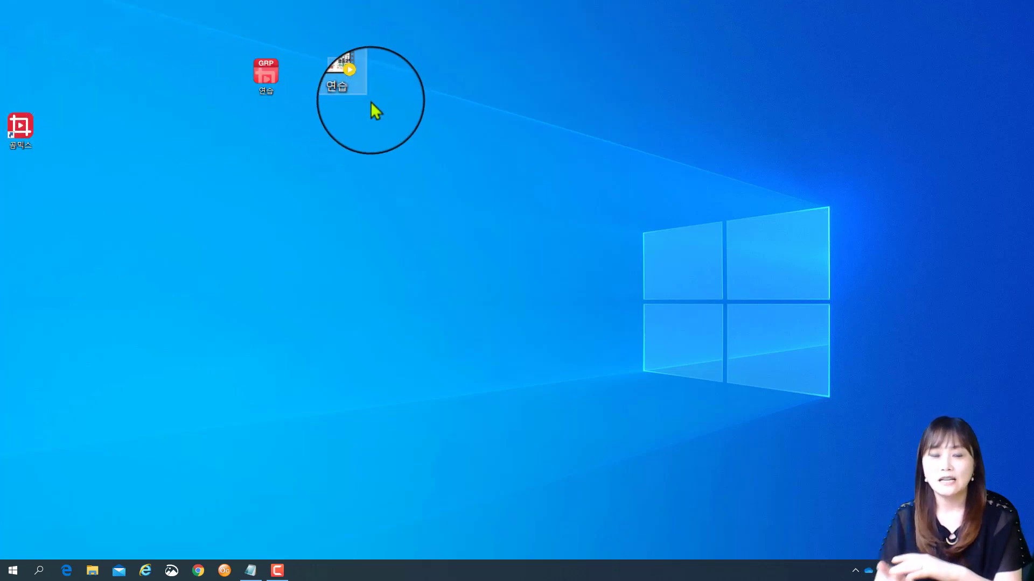